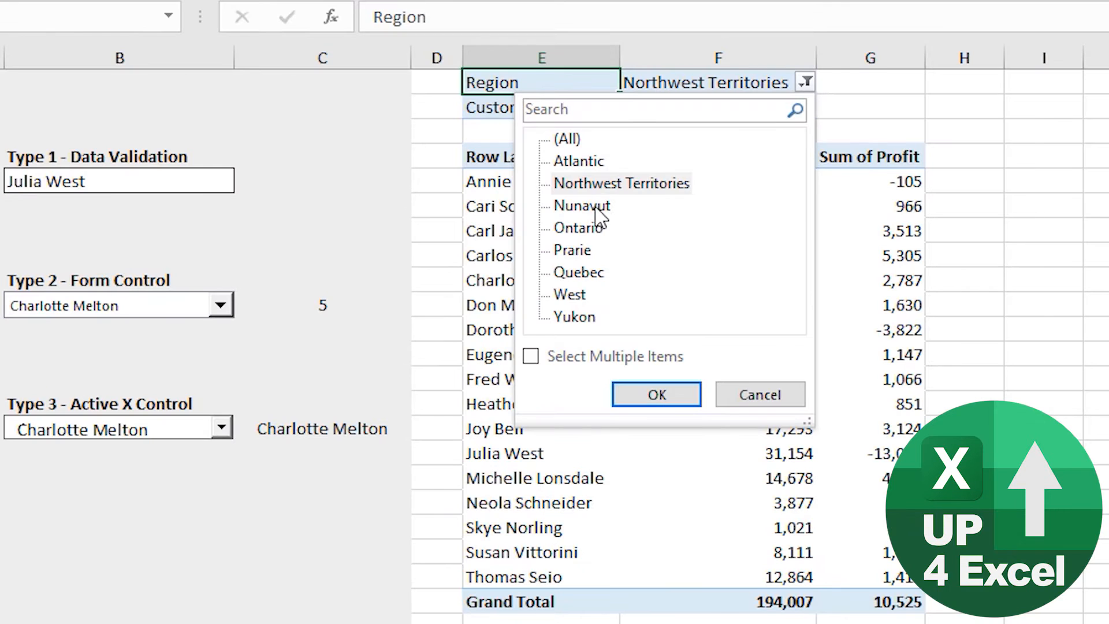
Filter the pivot table to the Nunavut region and switch it back to Northwest Territories.
{"action": "left_click", "coordinate": [665, 393]}
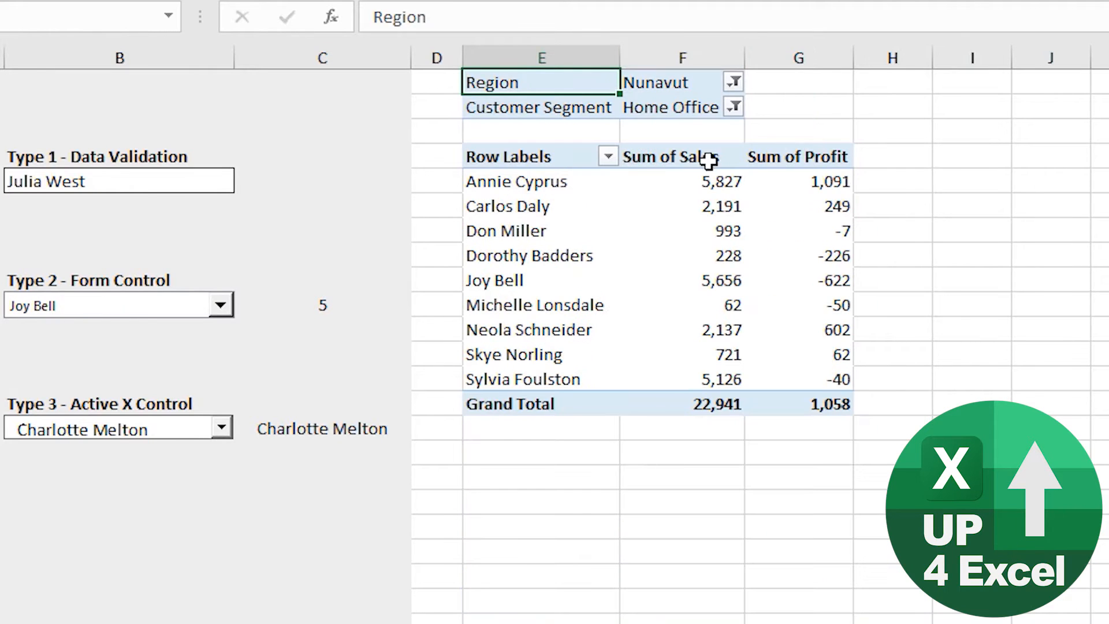
{"action": "left_click", "coordinate": [733, 82]}
{"action": "left_click", "coordinate": [588, 185]}
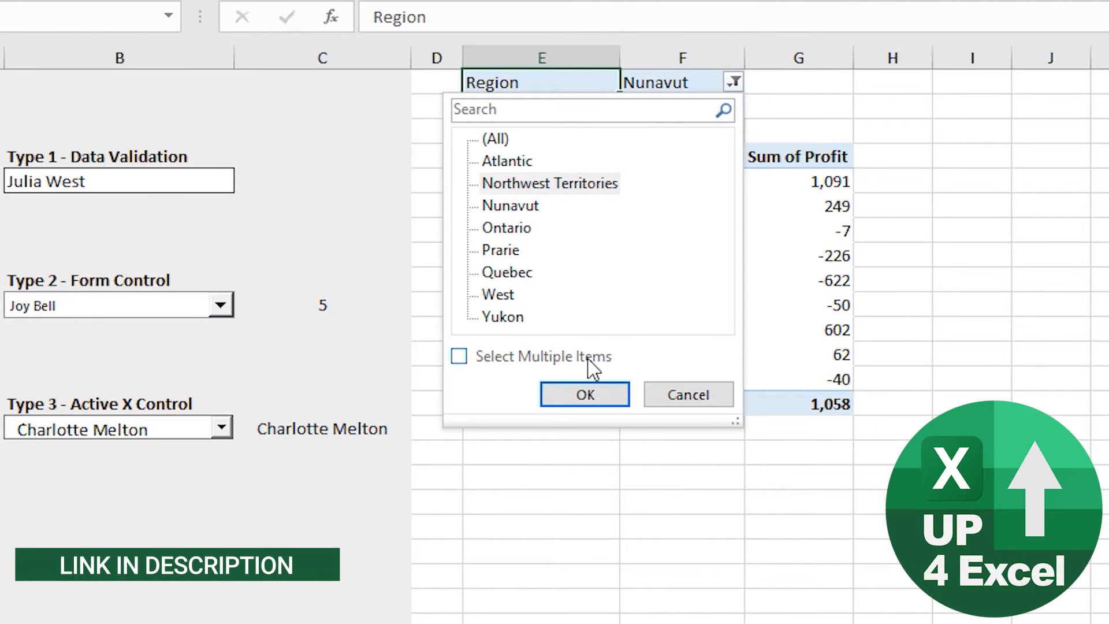
{"action": "left_click", "coordinate": [578, 393]}
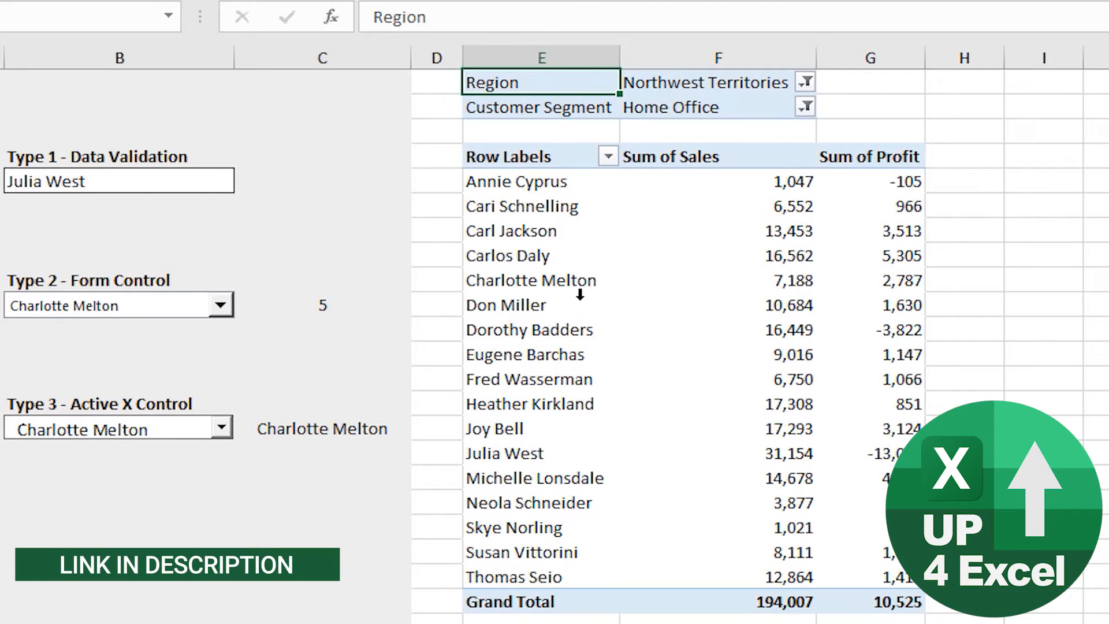
{"action": "mouse_move", "coordinate": [621, 469]}
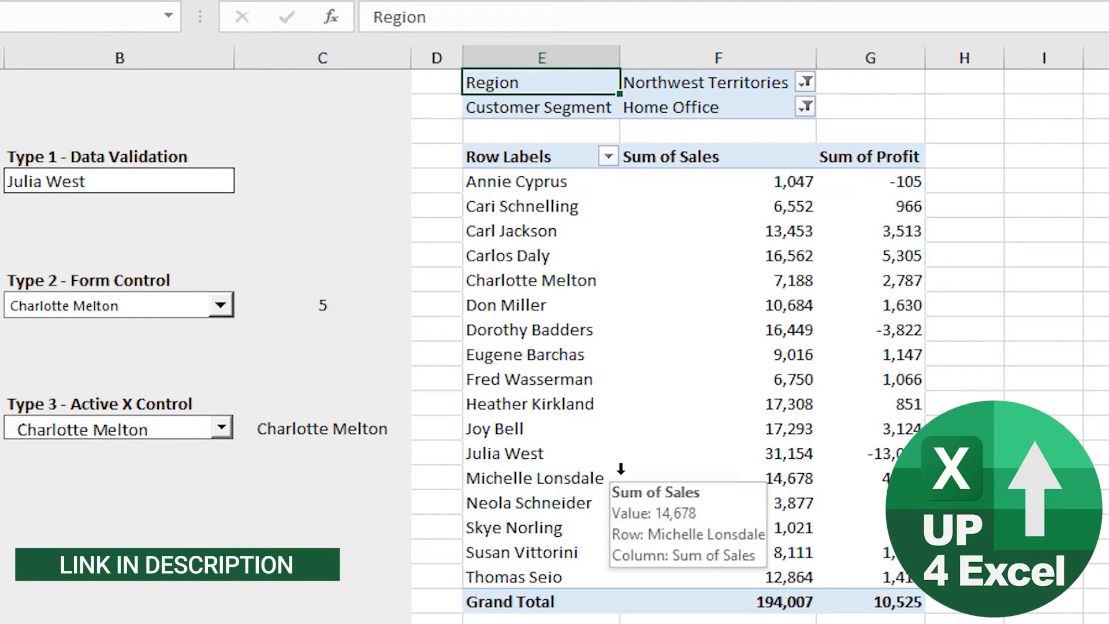
Browse the data validation dropdown under Type 1 and choose a different customer from higher up the list.
{"action": "left_click", "coordinate": [318, 523]}
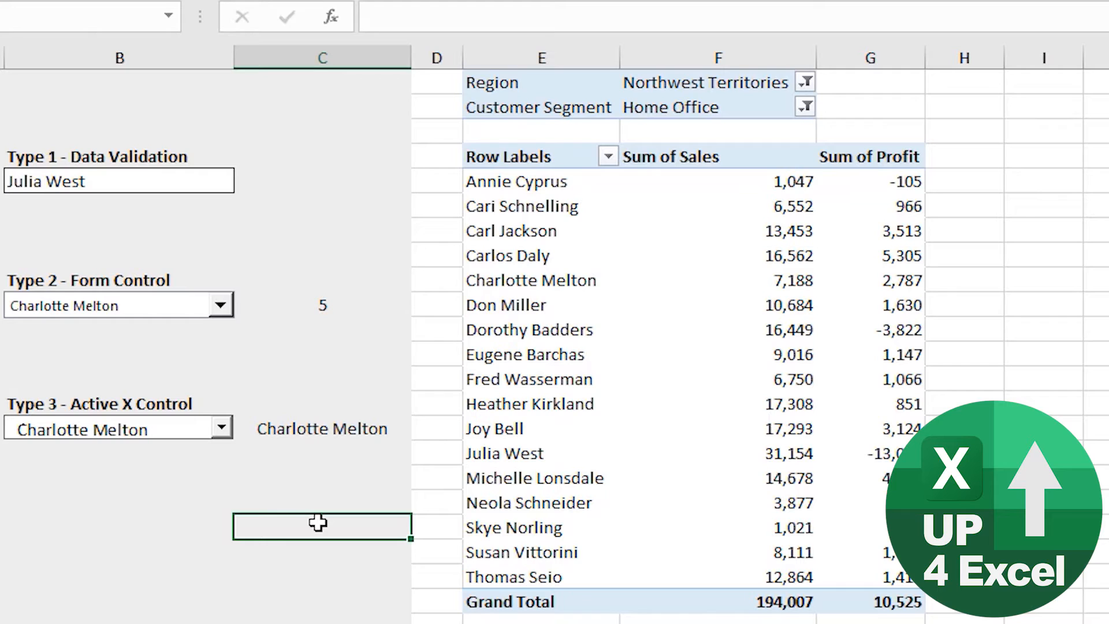
{"action": "left_click", "coordinate": [129, 183]}
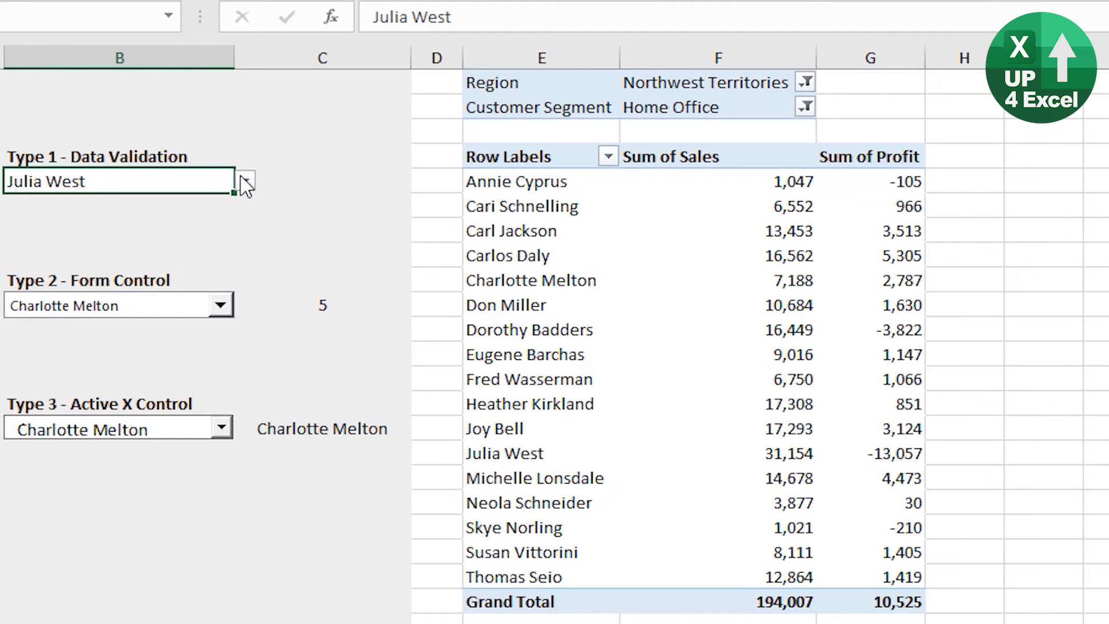
{"action": "left_click", "coordinate": [246, 182]}
{"action": "left_click_drag", "start_coordinate": [239, 267], "coordinate": [250, 310]}
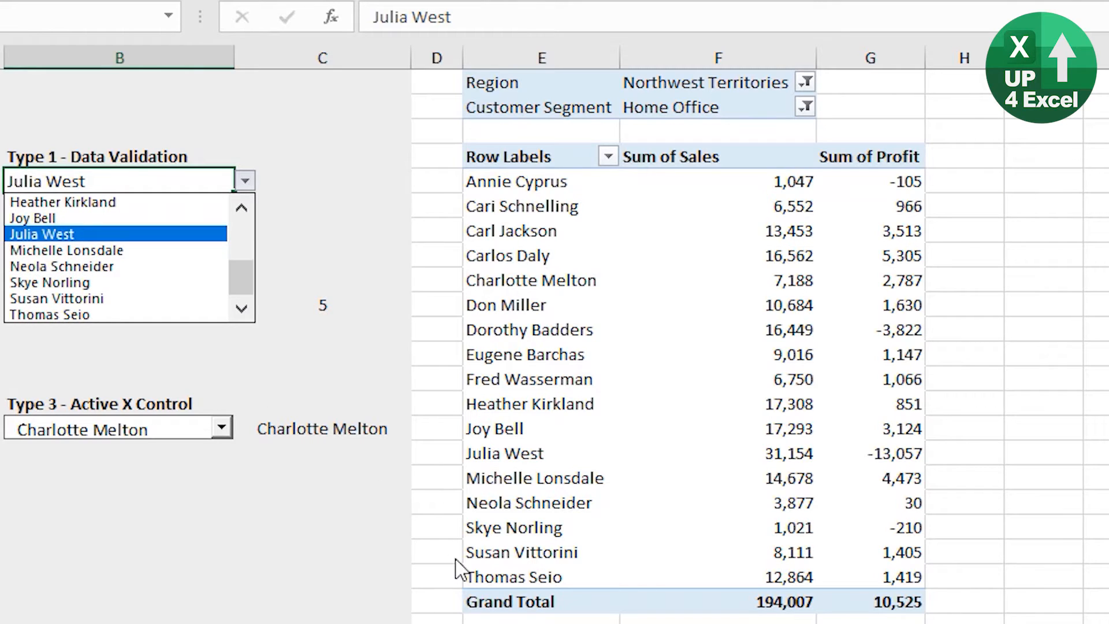
{"action": "scroll", "coordinate": [149, 265], "scroll_direction": "up", "scroll_amount": 3}
{"action": "left_click", "coordinate": [145, 255]}
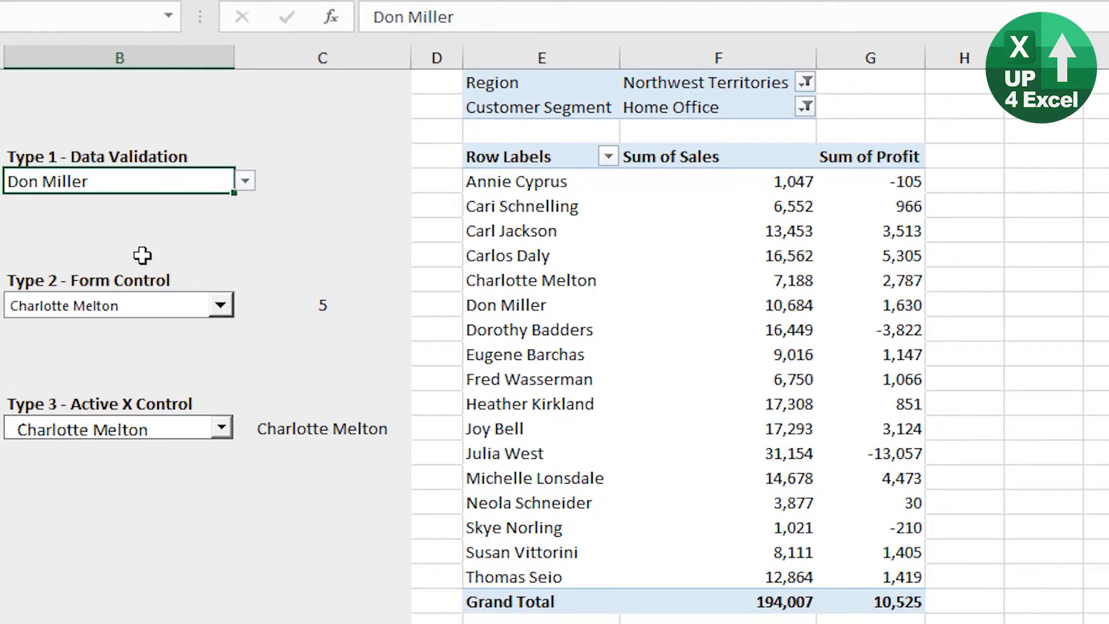
Filter the pivot table's Customer Segment to Corporate.
{"action": "left_click", "coordinate": [806, 106]}
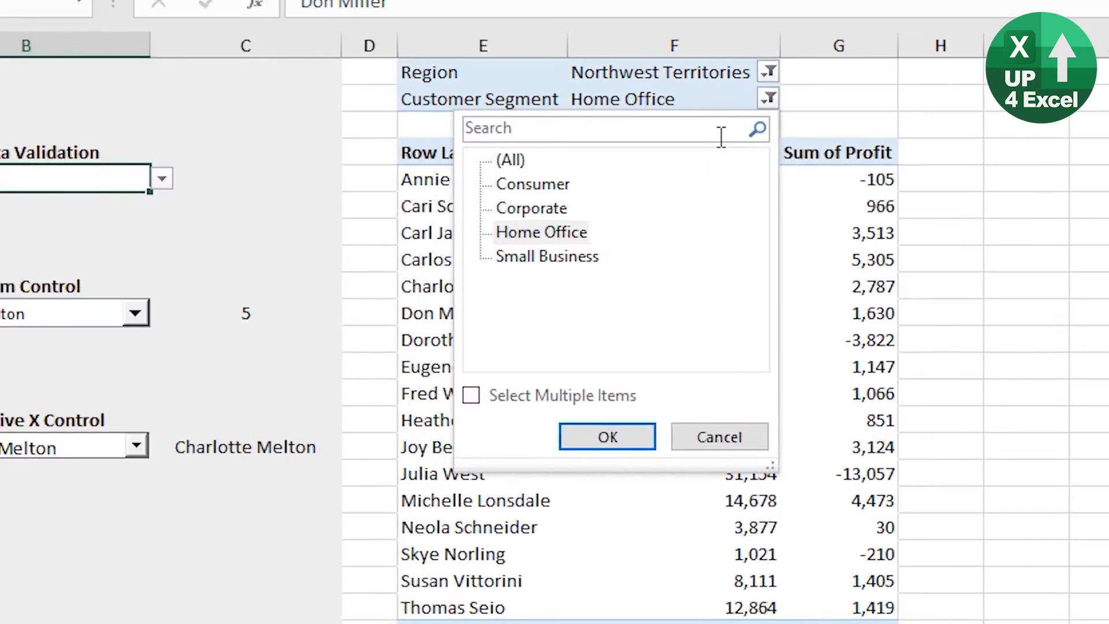
{"action": "left_click", "coordinate": [588, 210]}
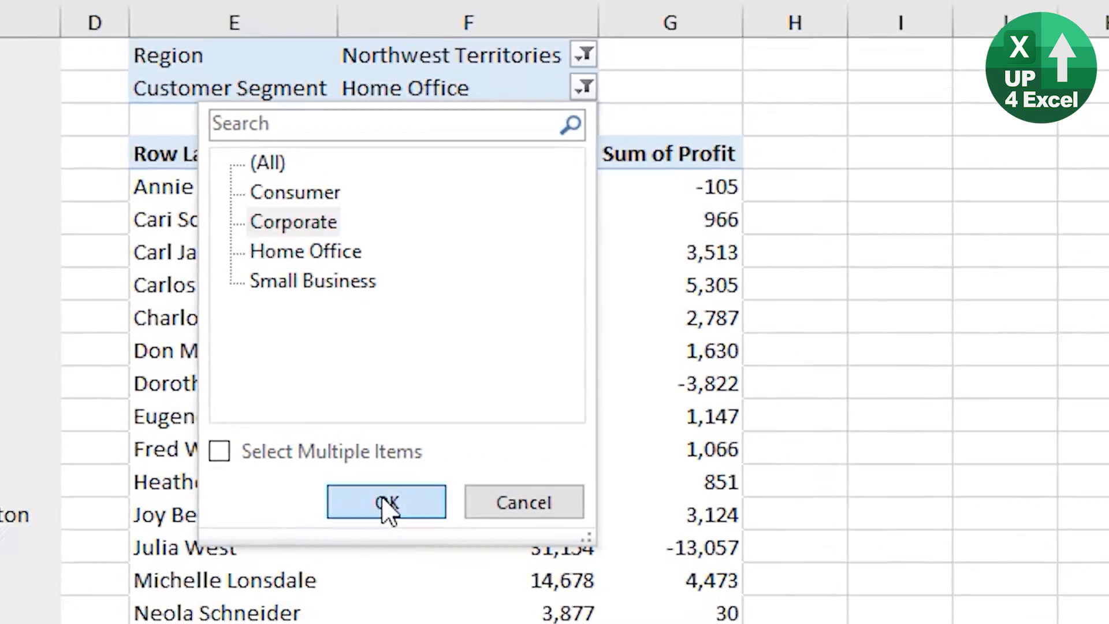
{"action": "left_click", "coordinate": [354, 526]}
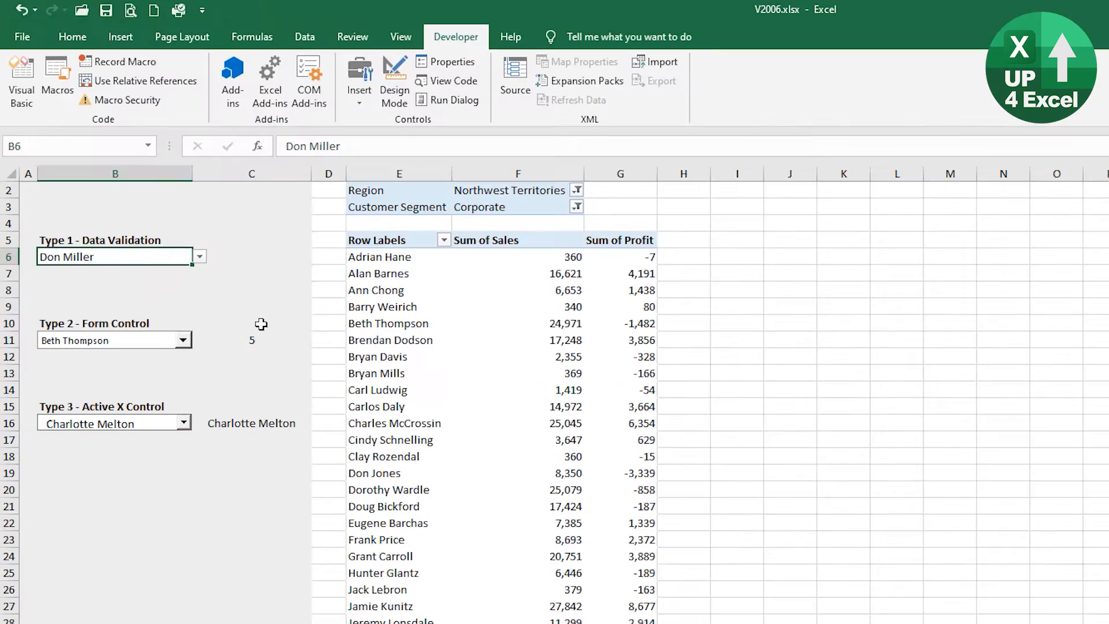
Choose another customer from the Type 1 data validation dropdown in cell B6, using the Corporate customer list.
{"action": "left_click", "coordinate": [198, 255]}
{"action": "mouse_move", "coordinate": [262, 188]}
{"action": "left_mouse_down"}
{"action": "mouse_move", "coordinate": [267, 276]}
{"action": "mouse_move", "coordinate": [276, 194]}
{"action": "left_mouse_up"}
{"action": "left_click", "coordinate": [166, 203]}
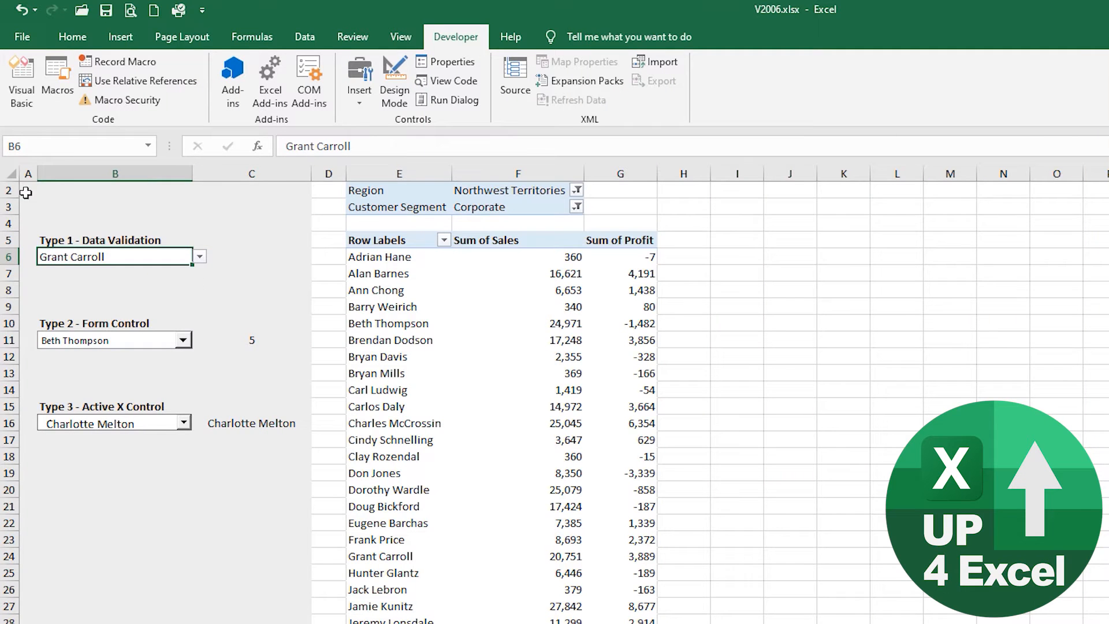
Select the entire sheet and unhide the hidden row 1 above the pivot table.
{"action": "left_click", "coordinate": [7, 191]}
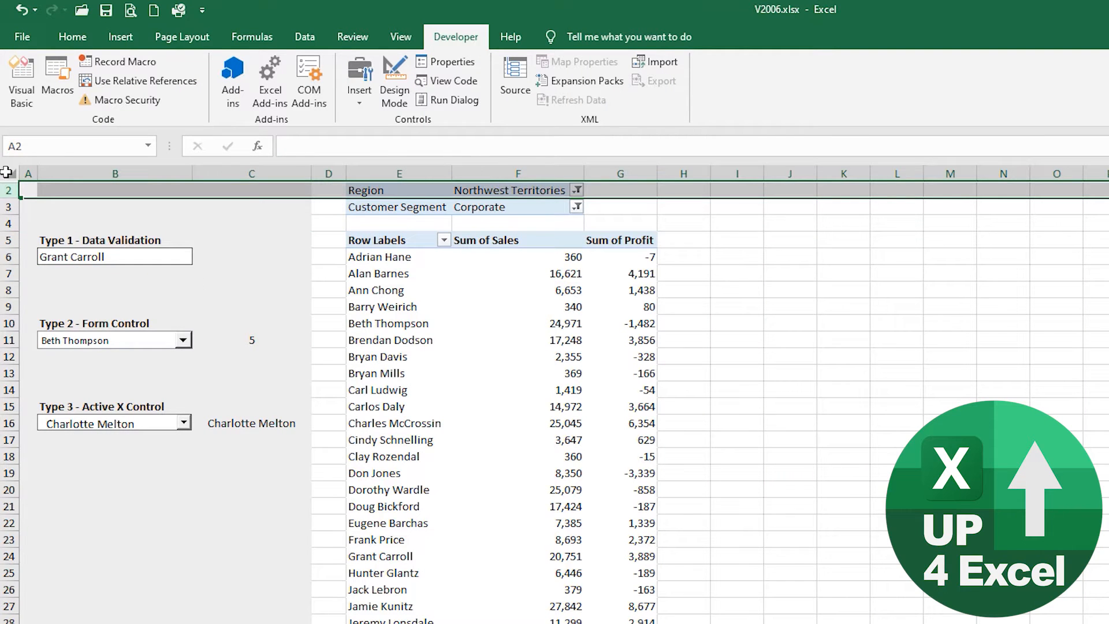
{"action": "left_click", "coordinate": [8, 173]}
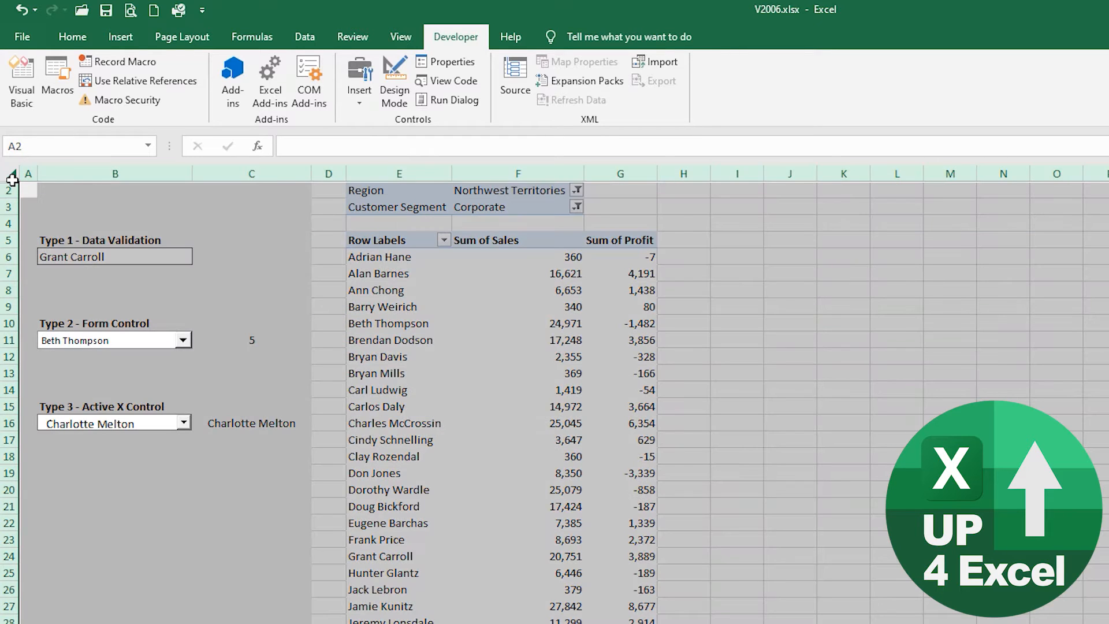
{"action": "key", "text": "ctrl+shift+9"}
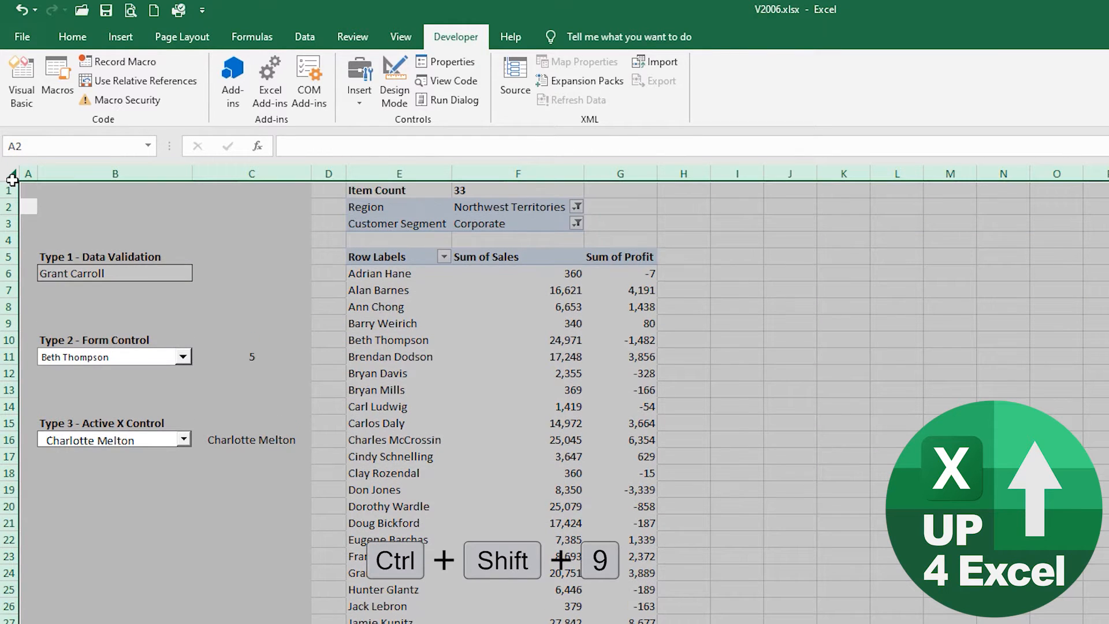
Inspect the Item Count formula in cell F1 and the range it refers to, leaving it unedited.
{"action": "left_click", "coordinate": [383, 186]}
{"action": "key", "text": "Right"}
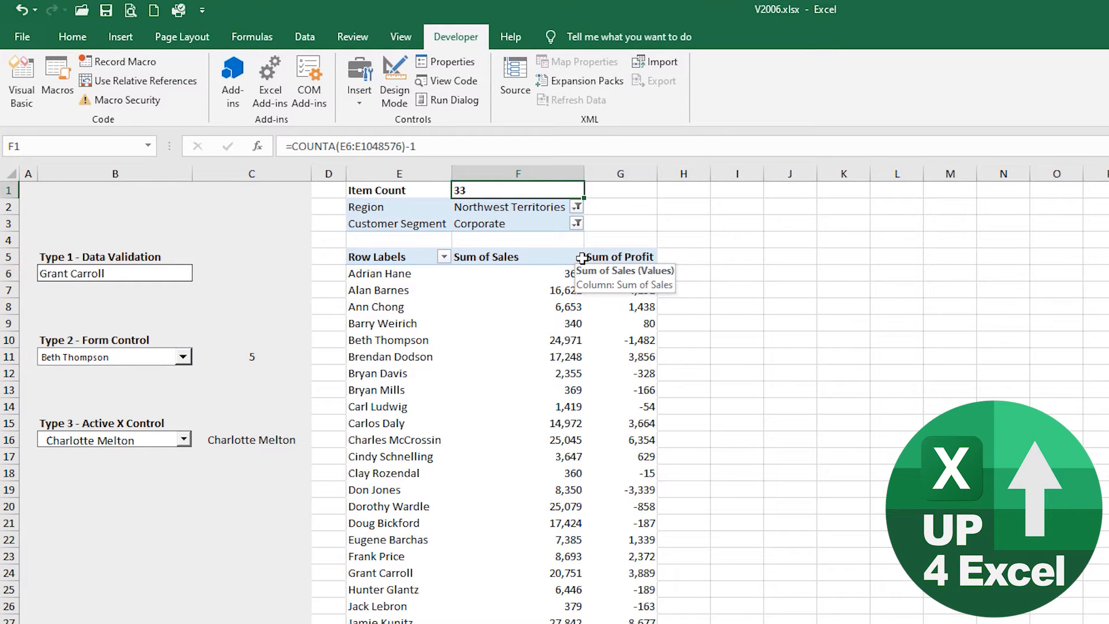
{"action": "key", "text": "Left"}
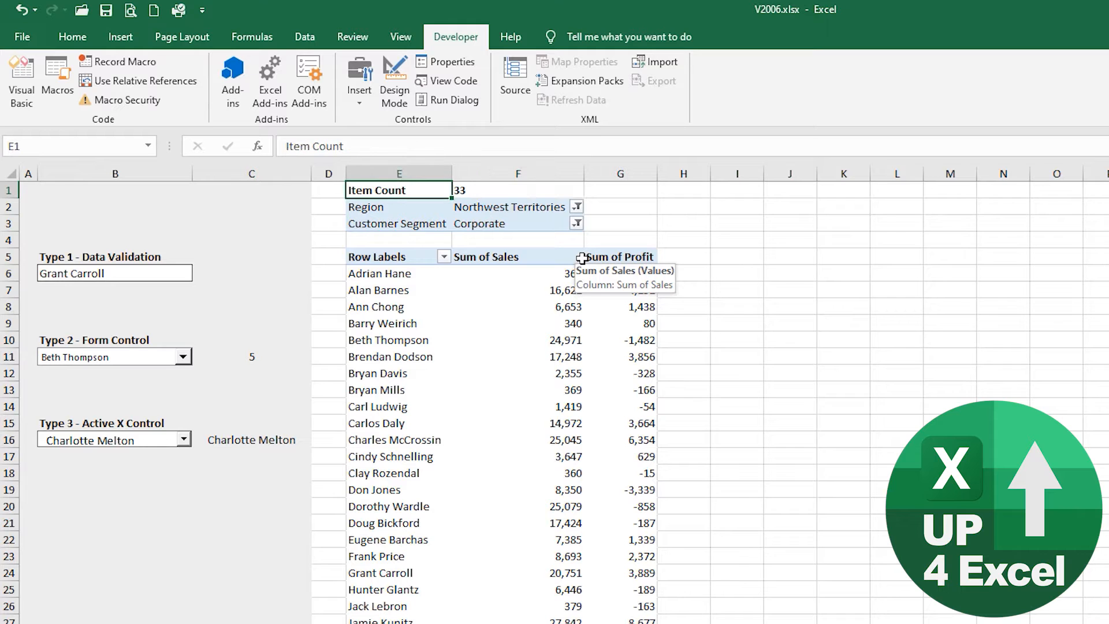
{"action": "key", "text": "Right"}
{"action": "key", "text": "F2"}
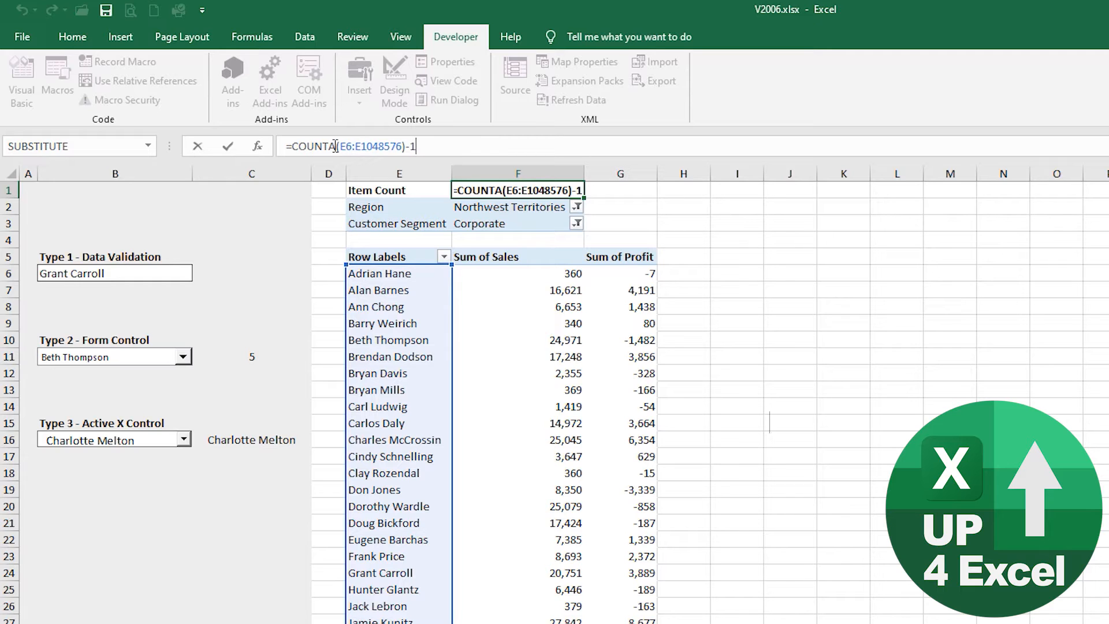
{"action": "key", "text": "Return"}
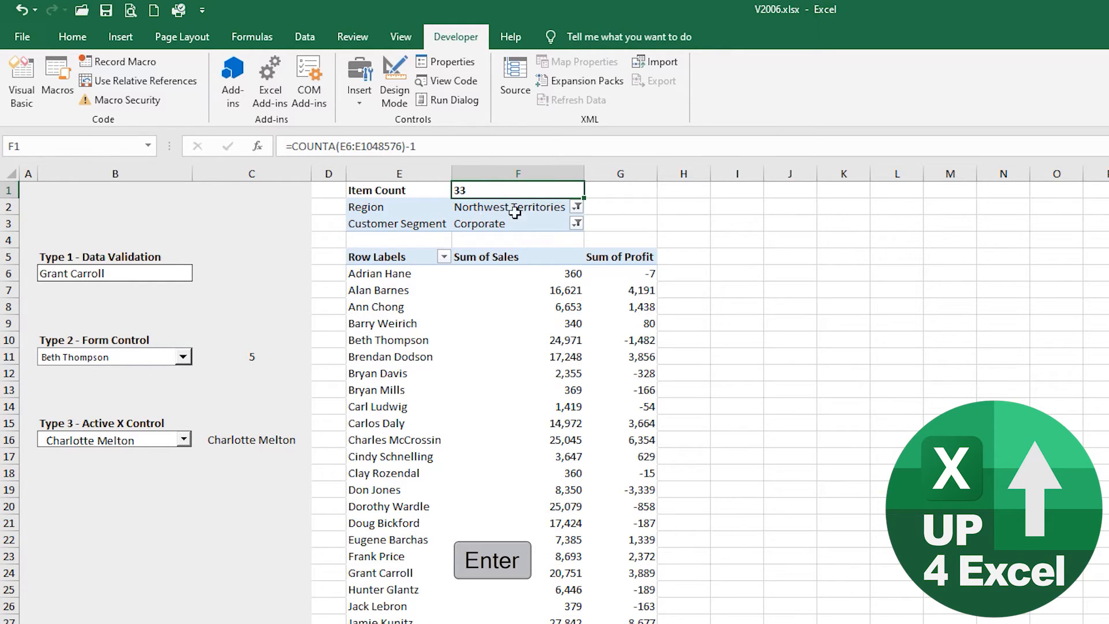
Filter the pivot table's Customer Segment to Home Office.
{"action": "left_click", "coordinate": [576, 223]}
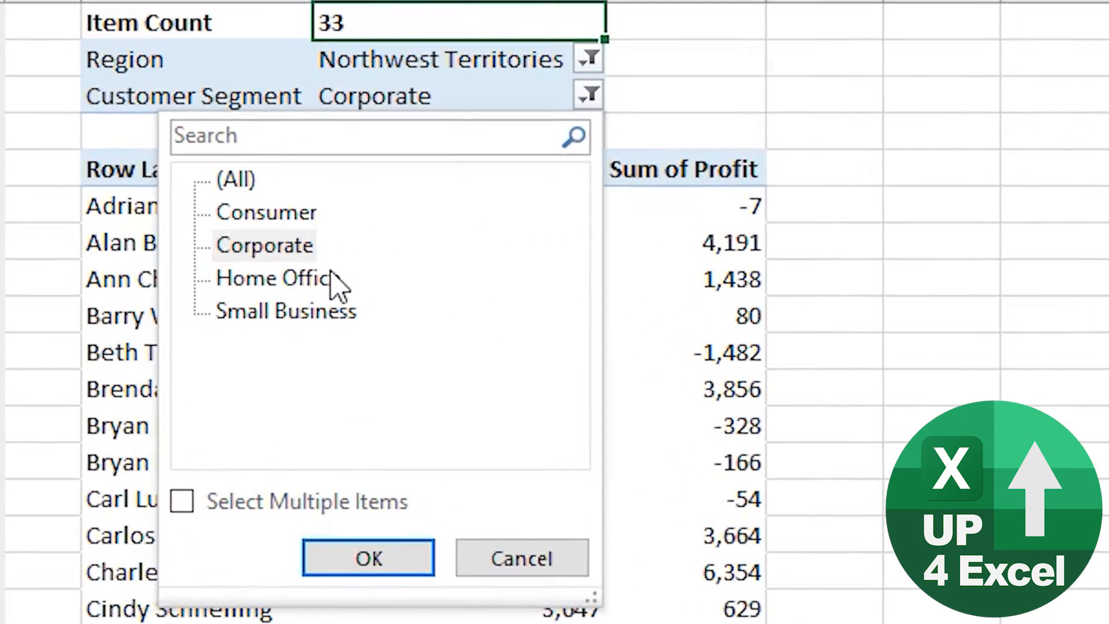
{"action": "left_click", "coordinate": [334, 280]}
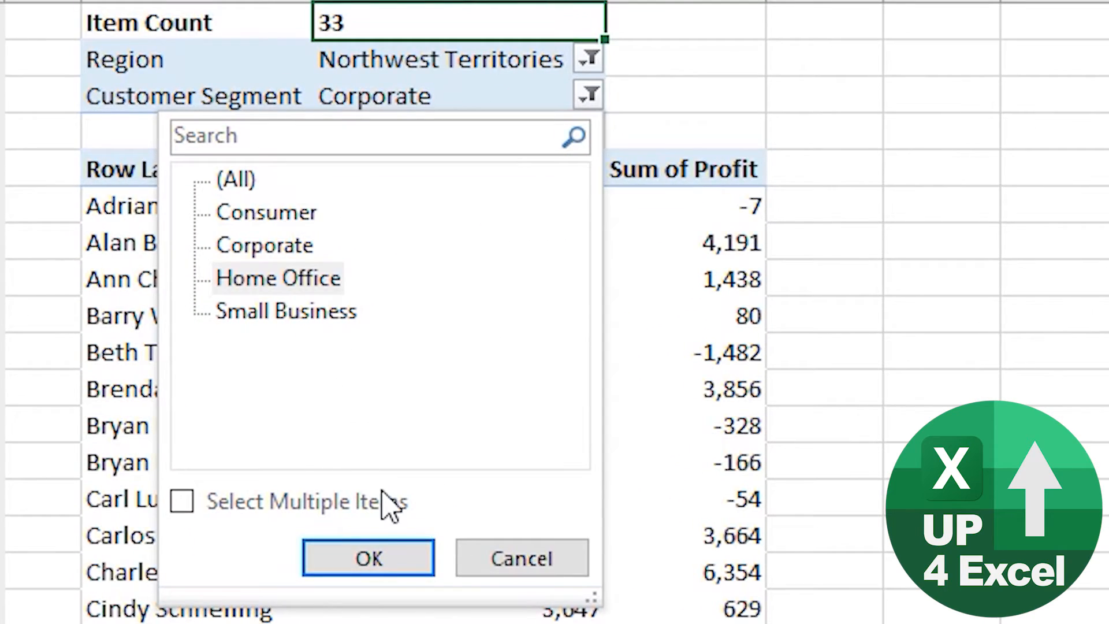
{"action": "left_click", "coordinate": [369, 558]}
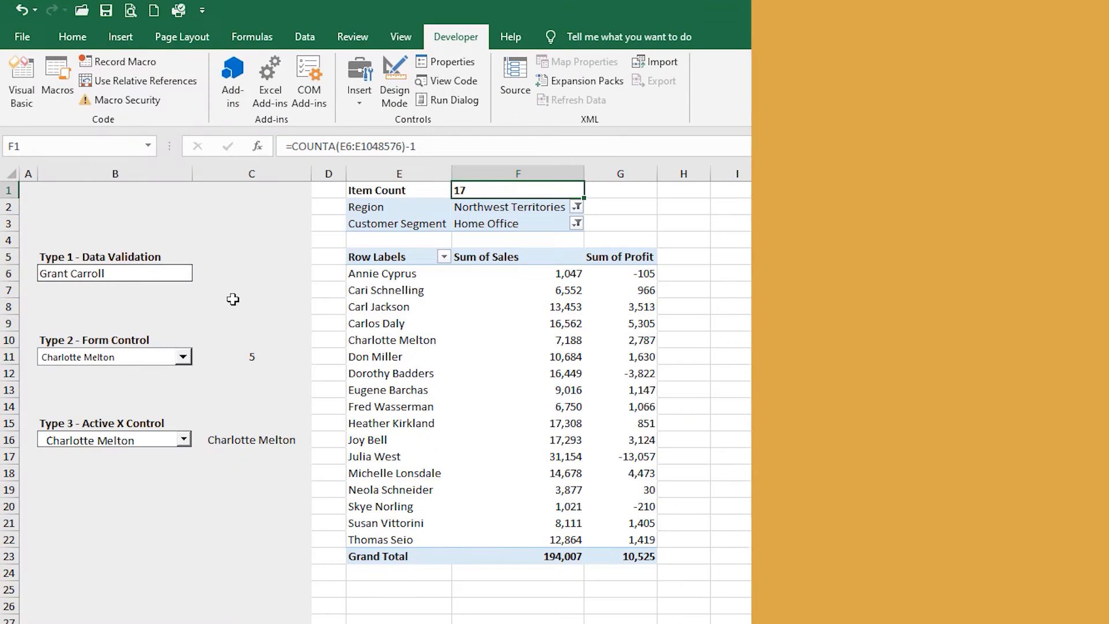
Open the Name Manager and highlight the sheet range that the nCustomers name refers to.
{"action": "left_click", "coordinate": [240, 275]}
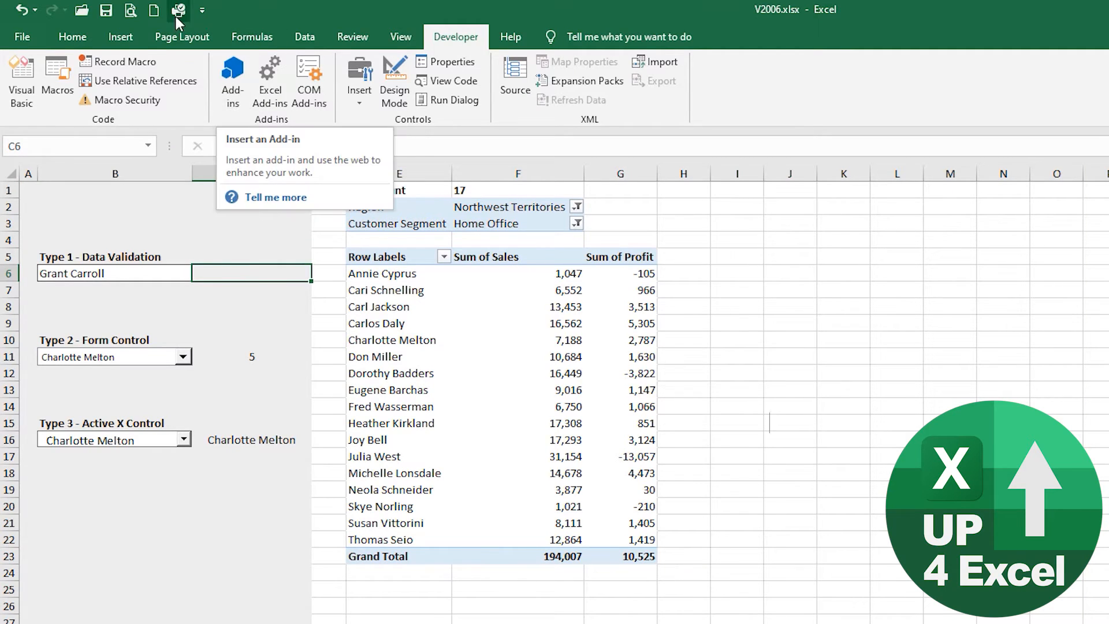
{"action": "left_click", "coordinate": [252, 36]}
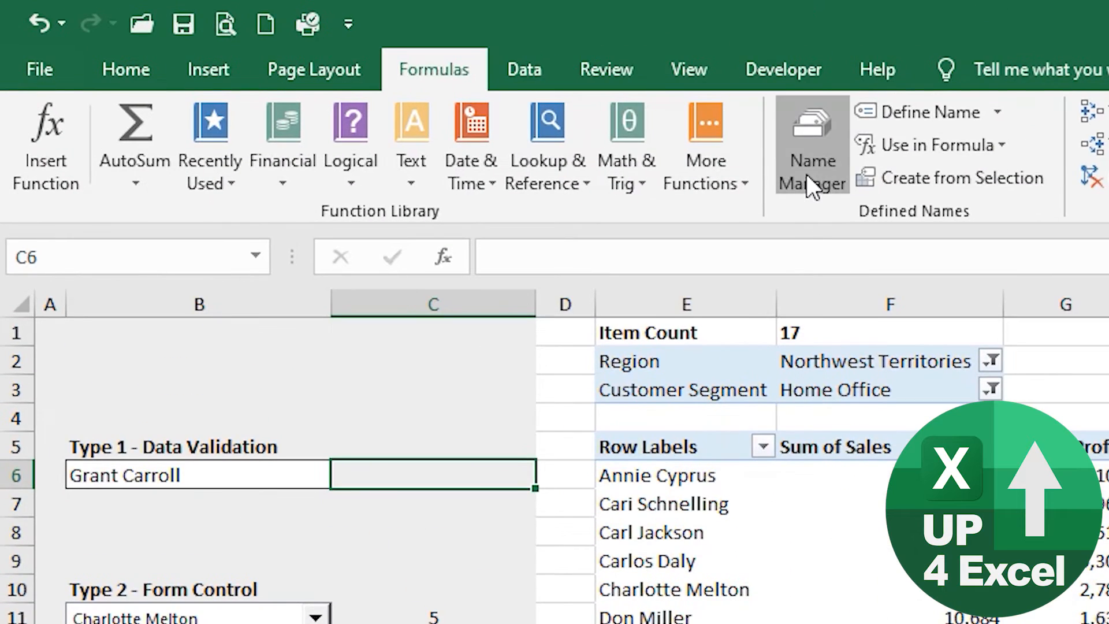
{"action": "left_click", "coordinate": [494, 101]}
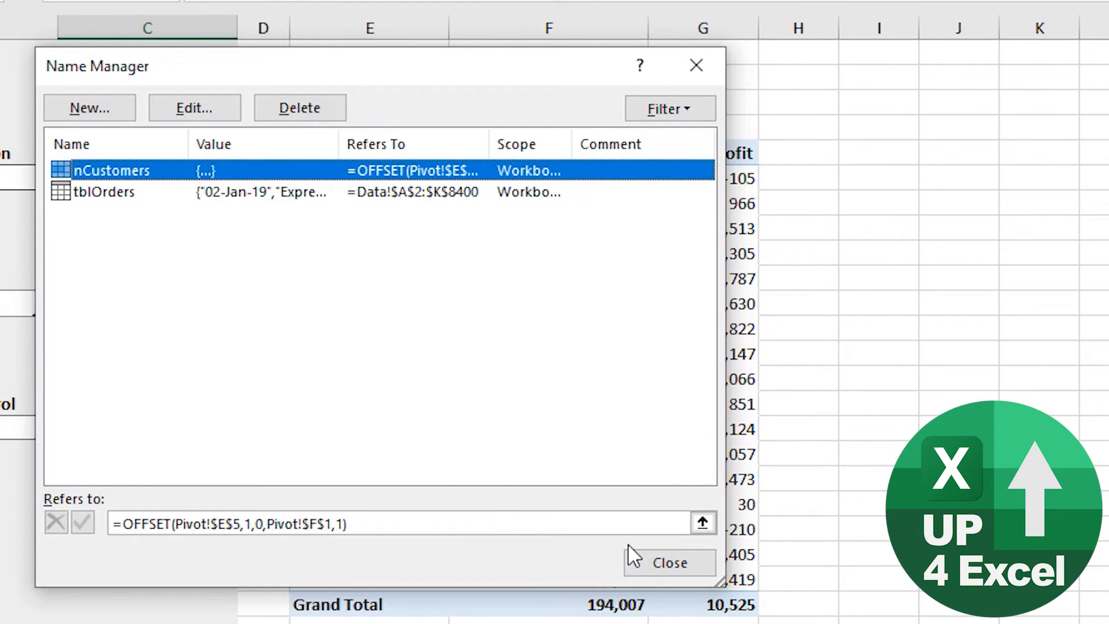
{"action": "left_click", "coordinate": [621, 526]}
{"action": "key", "text": "Escape"}
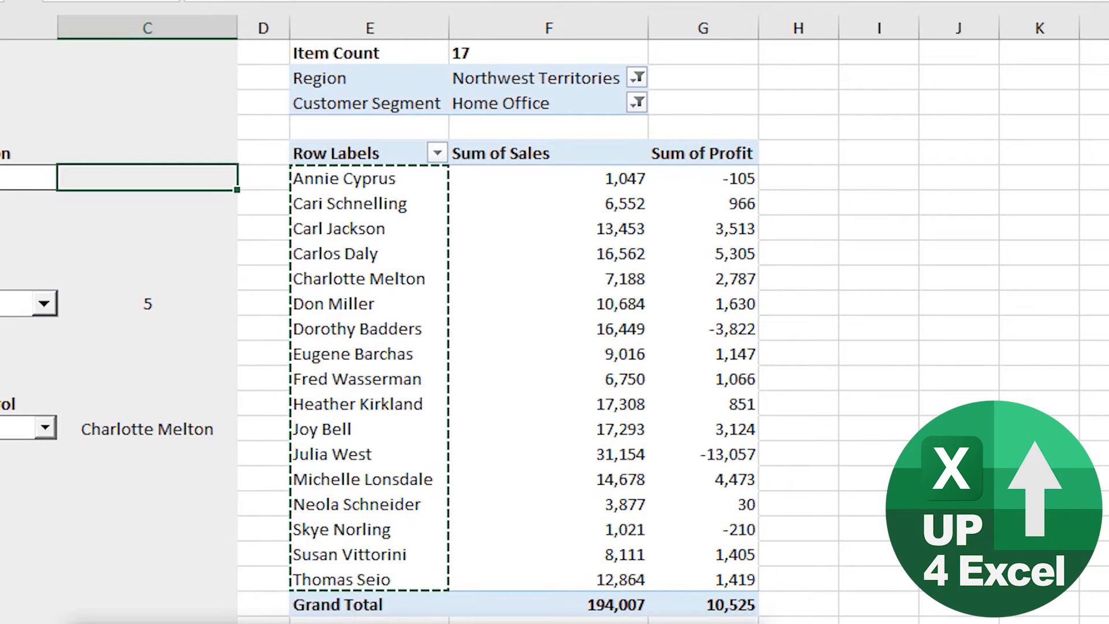
Reopen the Name Manager, examine each argument of the nCustomers OFFSET formula, and close it without changes.
{"action": "key", "text": "ctrl+F3"}
{"action": "left_click_drag", "start_coordinate": [864, 185], "coordinate": [844, 109]}
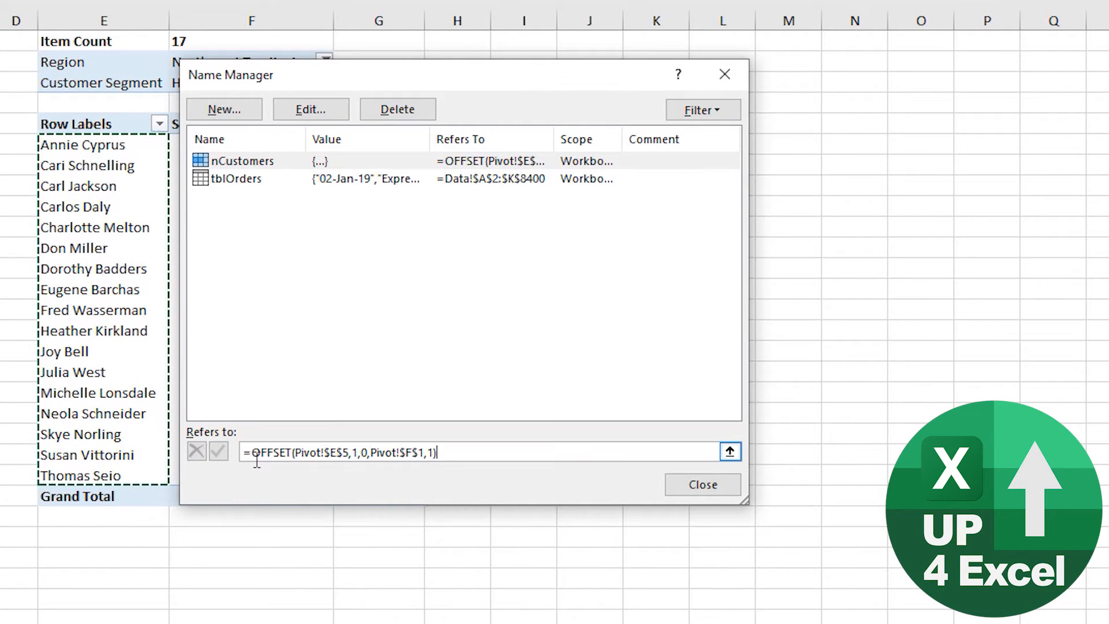
{"action": "left_click", "coordinate": [343, 452]}
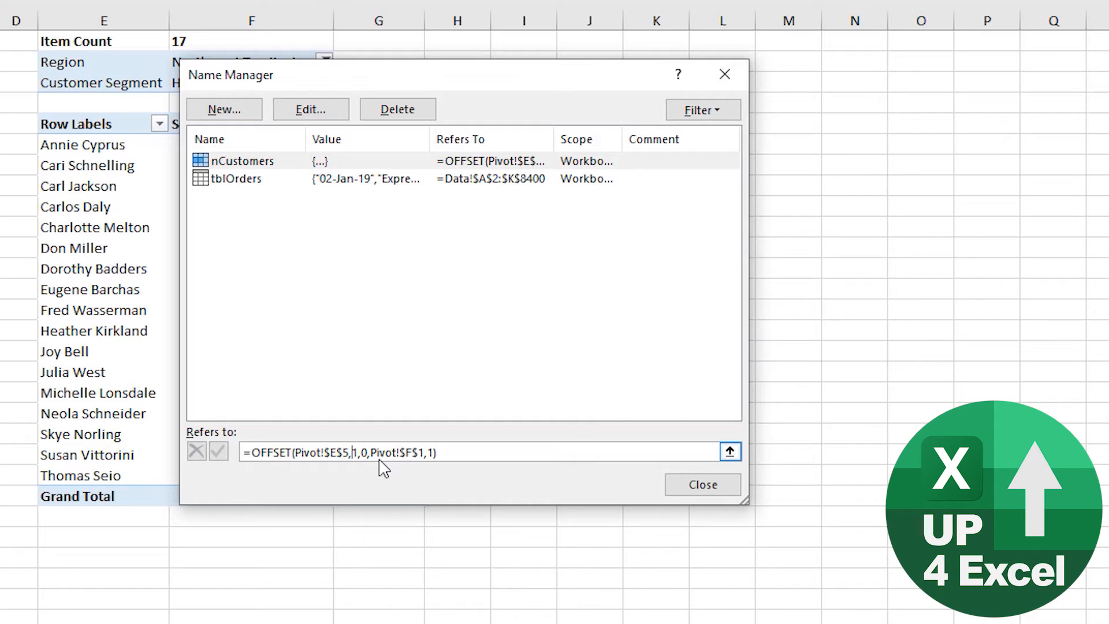
{"action": "double_click", "coordinate": [354, 453]}
{"action": "left_click", "coordinate": [355, 453]}
{"action": "left_click_drag", "start_coordinate": [355, 453], "coordinate": [350, 454]}
{"action": "left_click", "coordinate": [337, 452]}
{"action": "left_click", "coordinate": [360, 453]}
{"action": "left_click", "coordinate": [374, 453]}
{"action": "left_click_drag", "start_coordinate": [459, 452], "coordinate": [228, 453]}
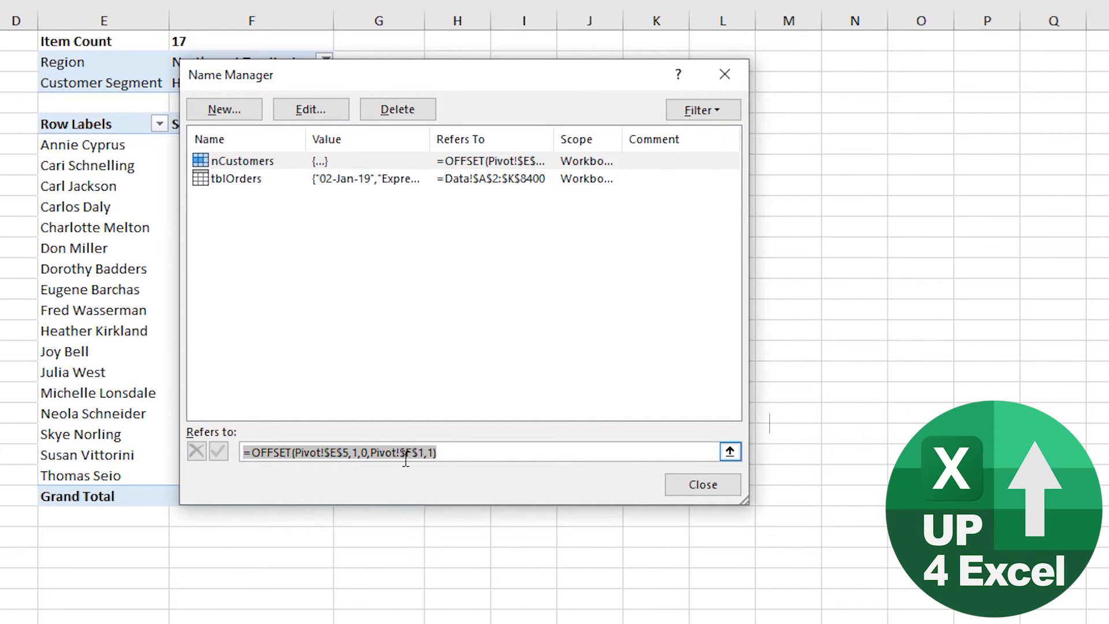
{"action": "left_click", "coordinate": [704, 484]}
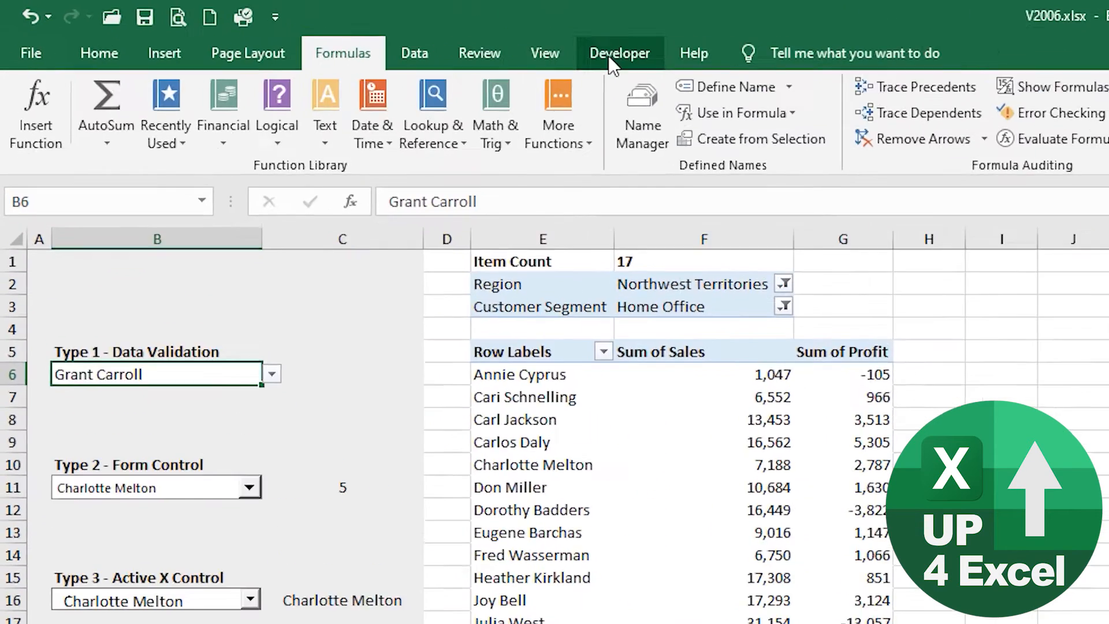
Open the data validation settings of cell B6, inspect the list source, and accept them unchanged.
{"action": "left_click", "coordinate": [455, 38]}
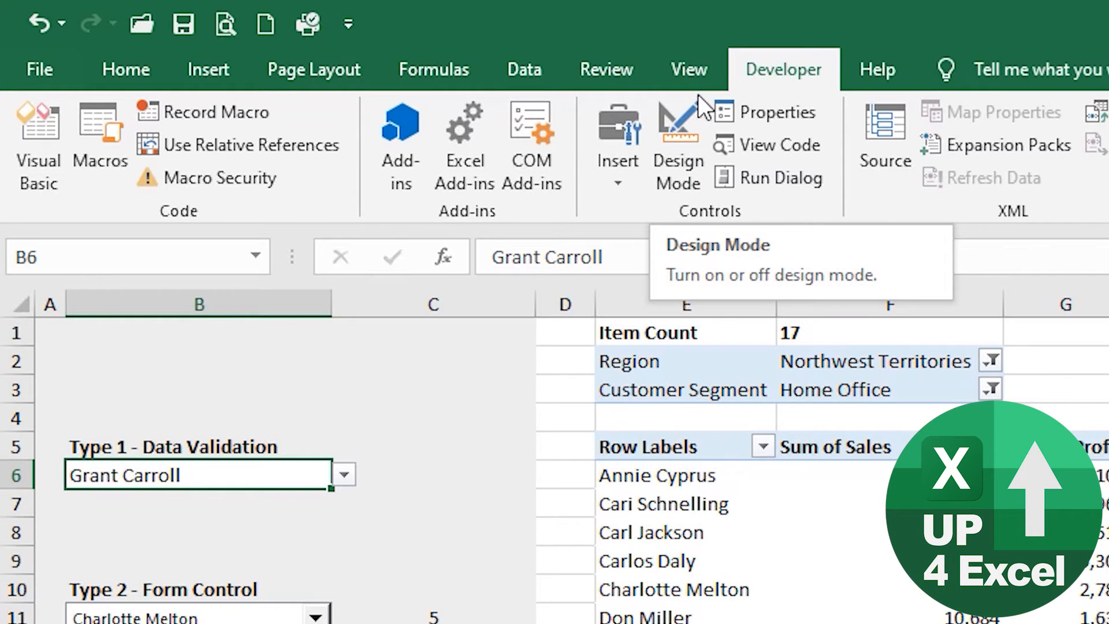
{"action": "left_click", "coordinate": [524, 70]}
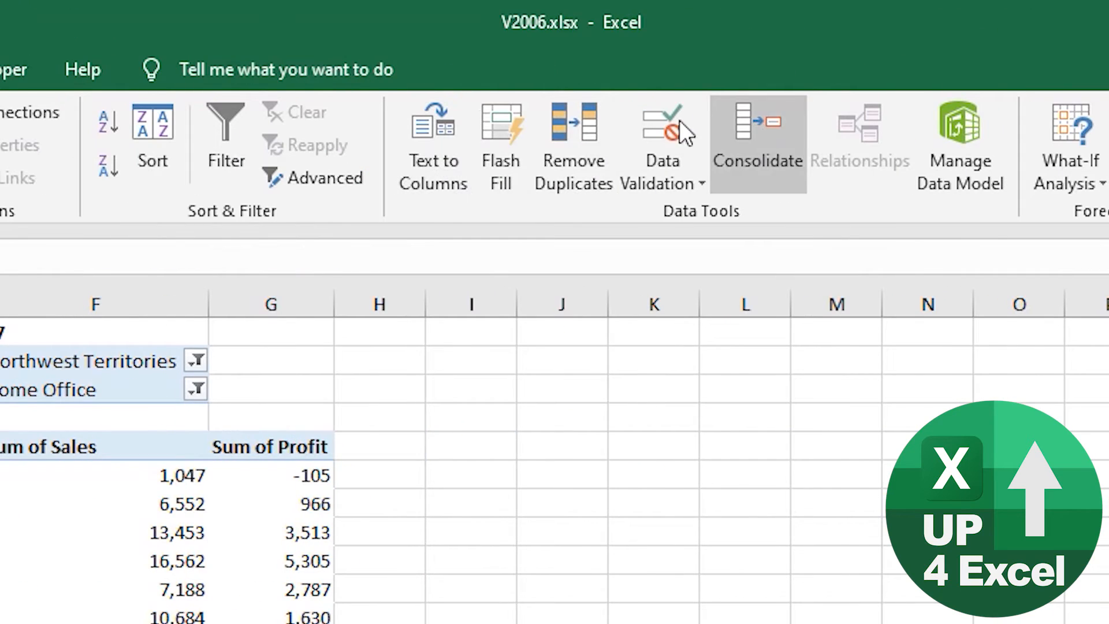
{"action": "left_click", "coordinate": [660, 123]}
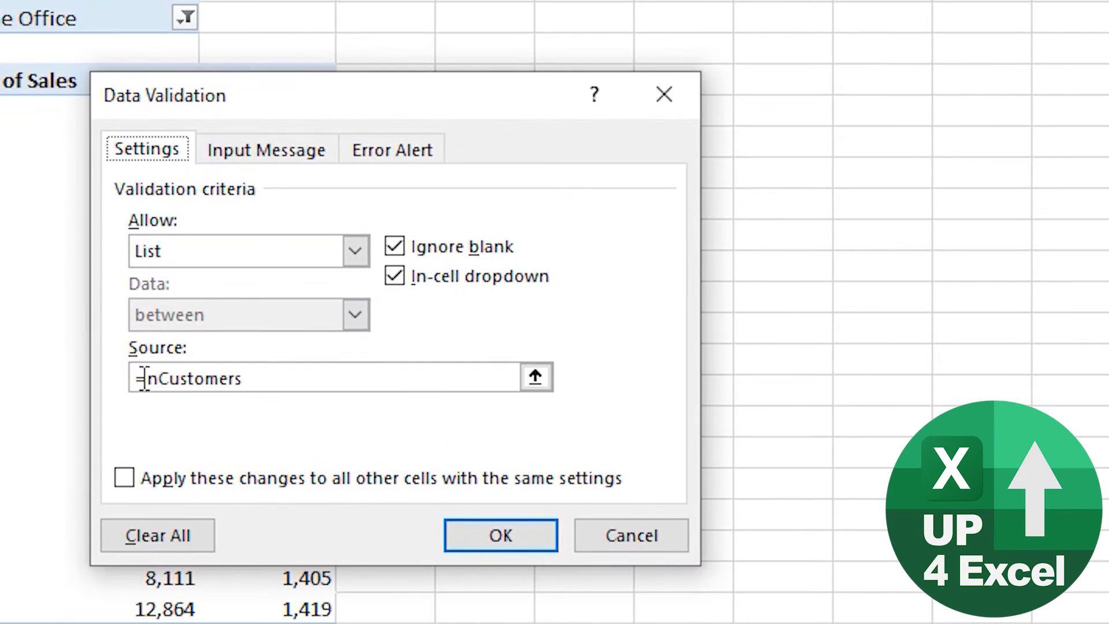
{"action": "left_click", "coordinate": [269, 379]}
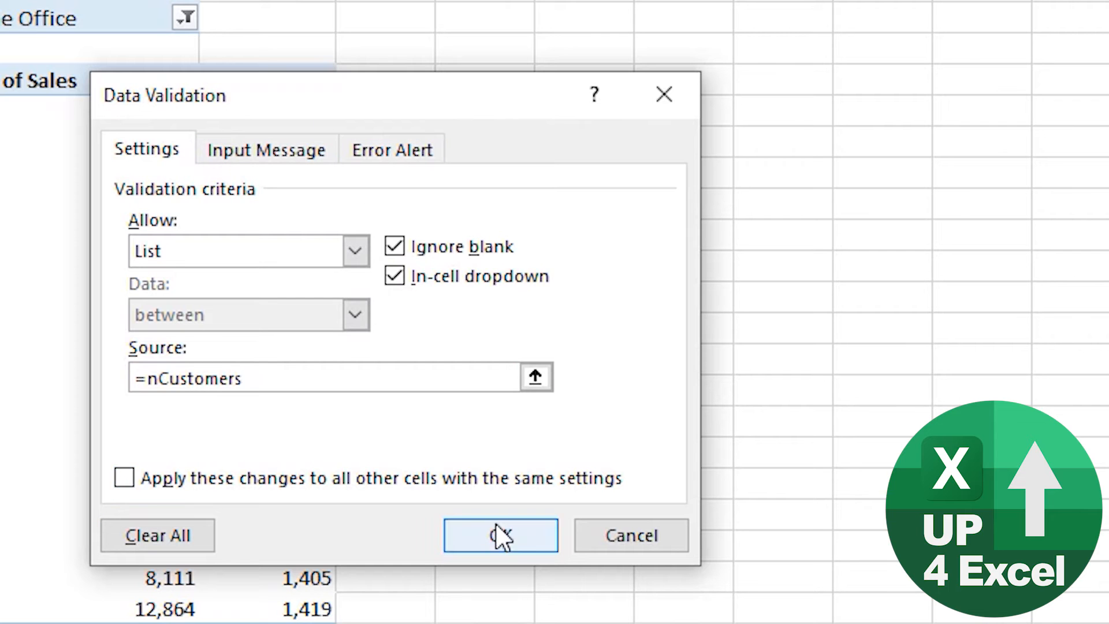
{"action": "left_click", "coordinate": [511, 543]}
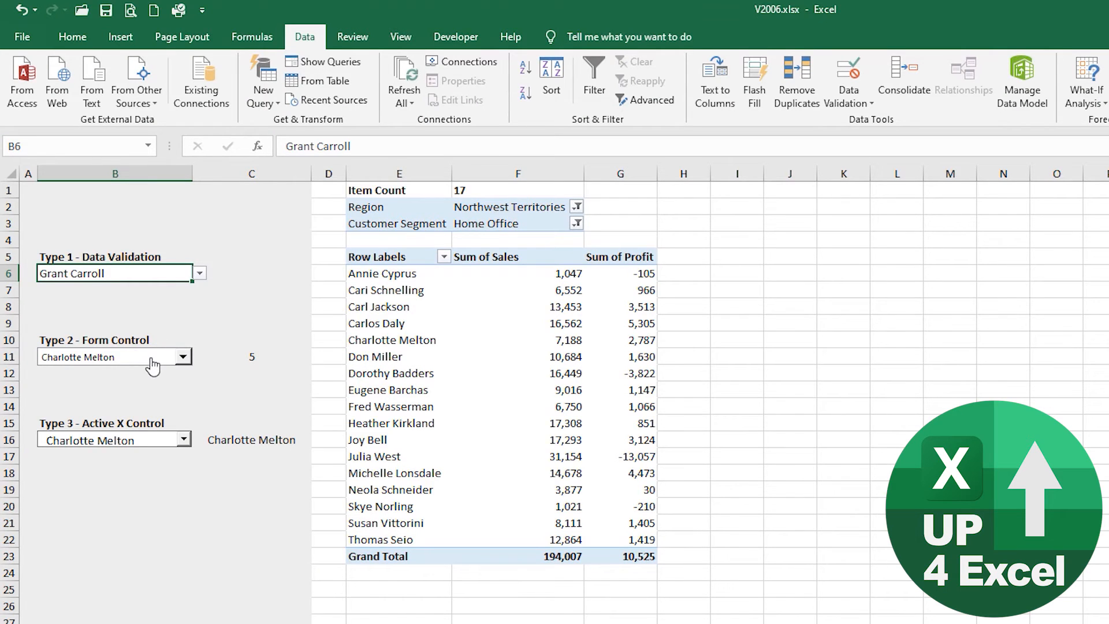
Open the format settings of the Type 2 form control dropdown, inspect its input range, and accept them unchanged.
{"action": "right_click", "coordinate": [152, 360]}
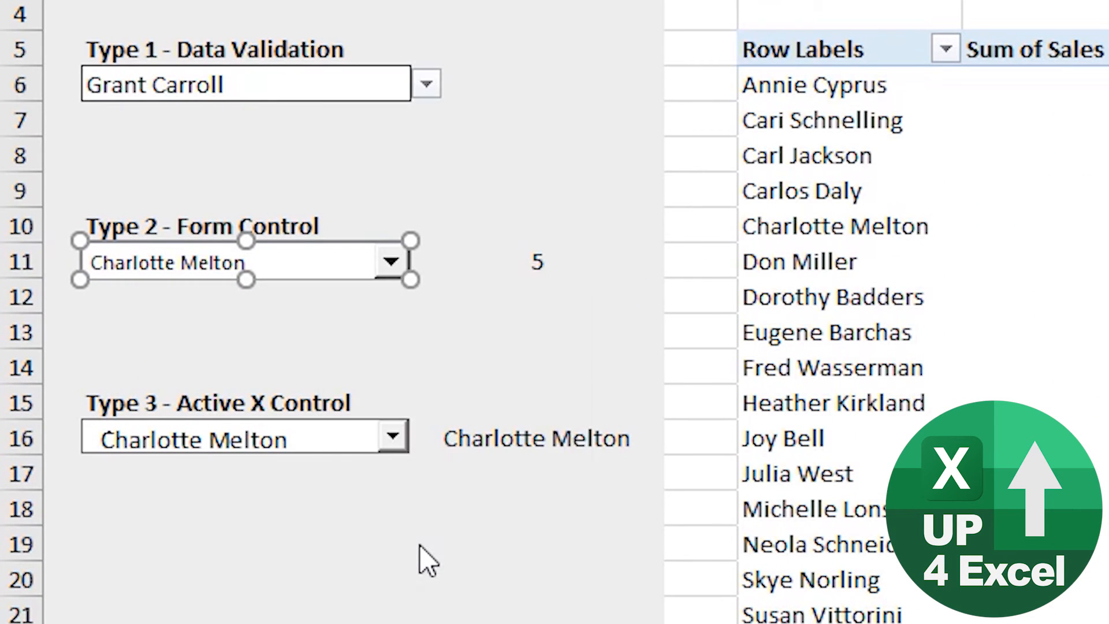
{"action": "left_click", "coordinate": [421, 548]}
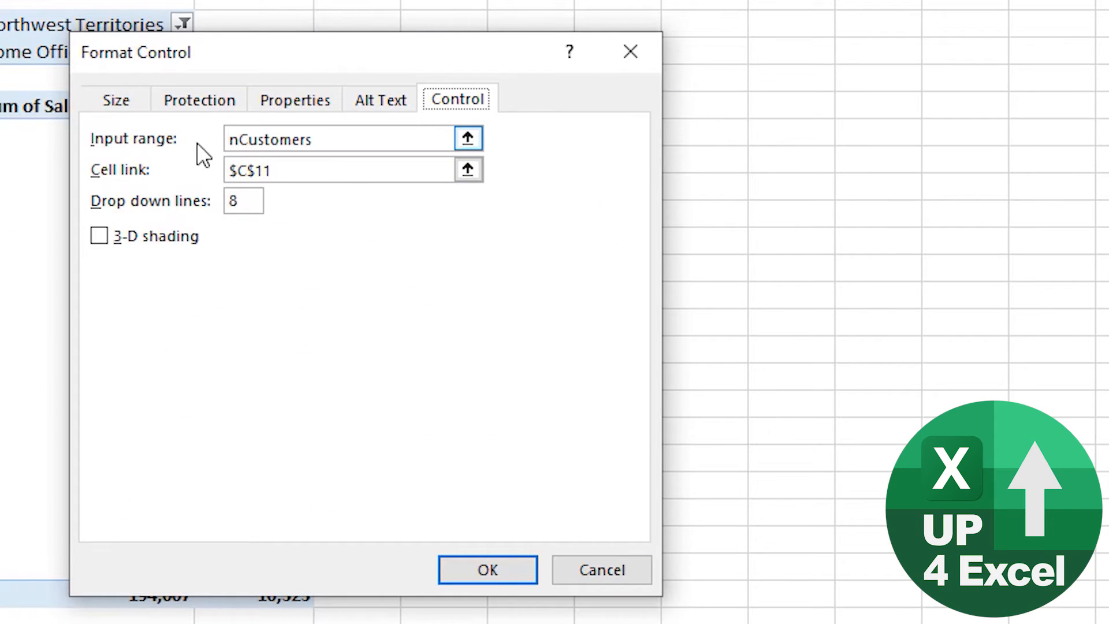
{"action": "left_click_drag", "start_coordinate": [314, 141], "coordinate": [183, 141]}
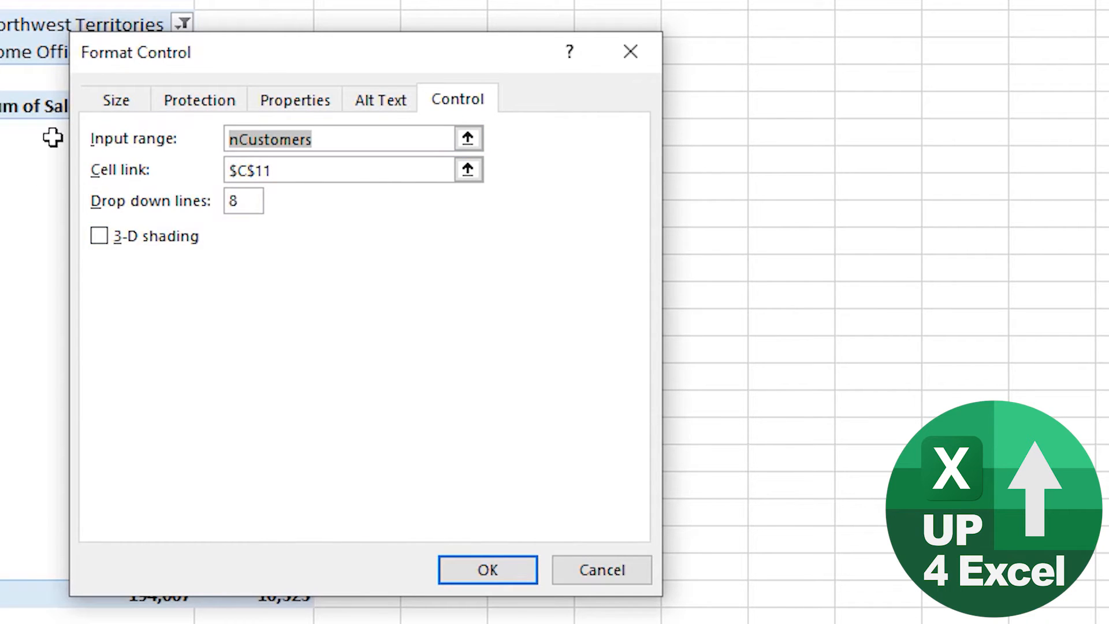
{"action": "left_click", "coordinate": [488, 571]}
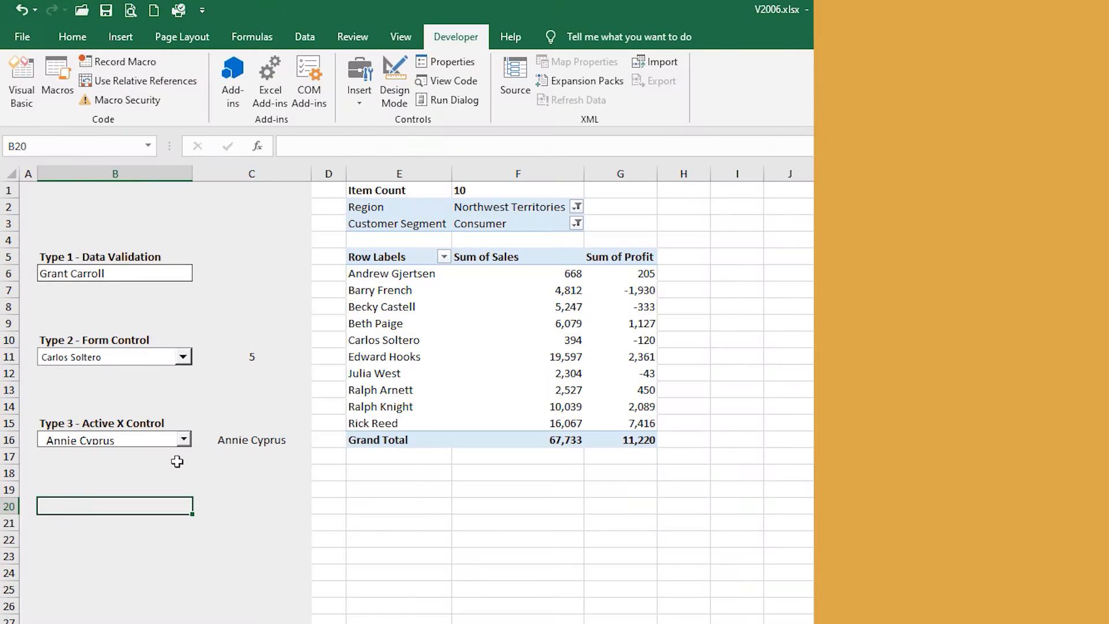
Turn on Design Mode and open the properties of the Type 3 ActiveX combo box.
{"action": "left_click", "coordinate": [394, 84]}
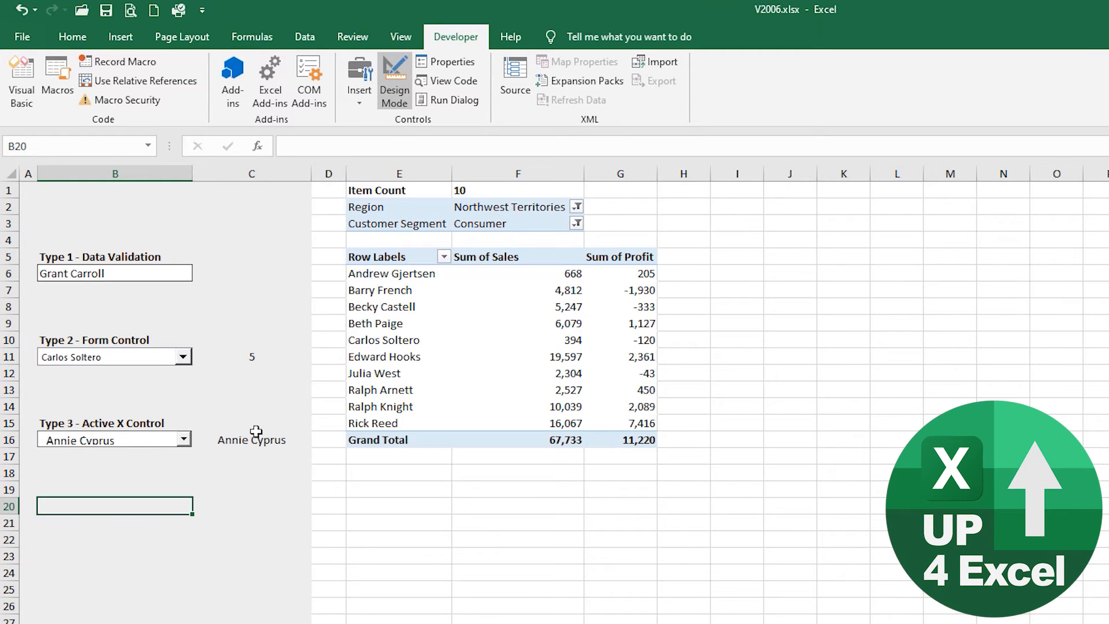
{"action": "left_click", "coordinate": [164, 440]}
{"action": "right_click", "coordinate": [164, 438]}
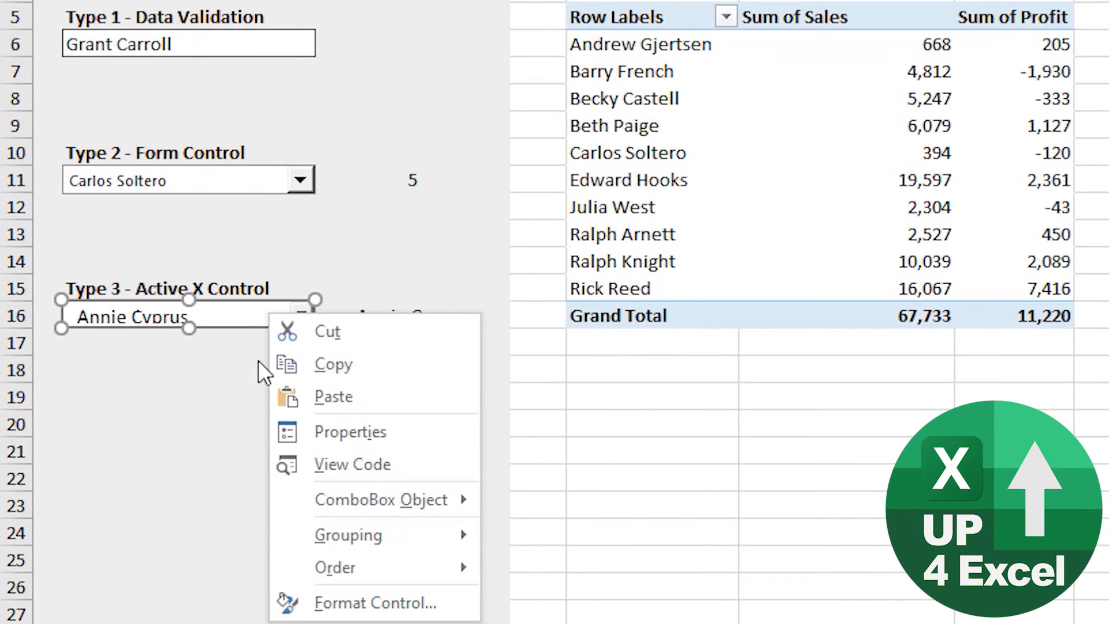
{"action": "left_click", "coordinate": [335, 434]}
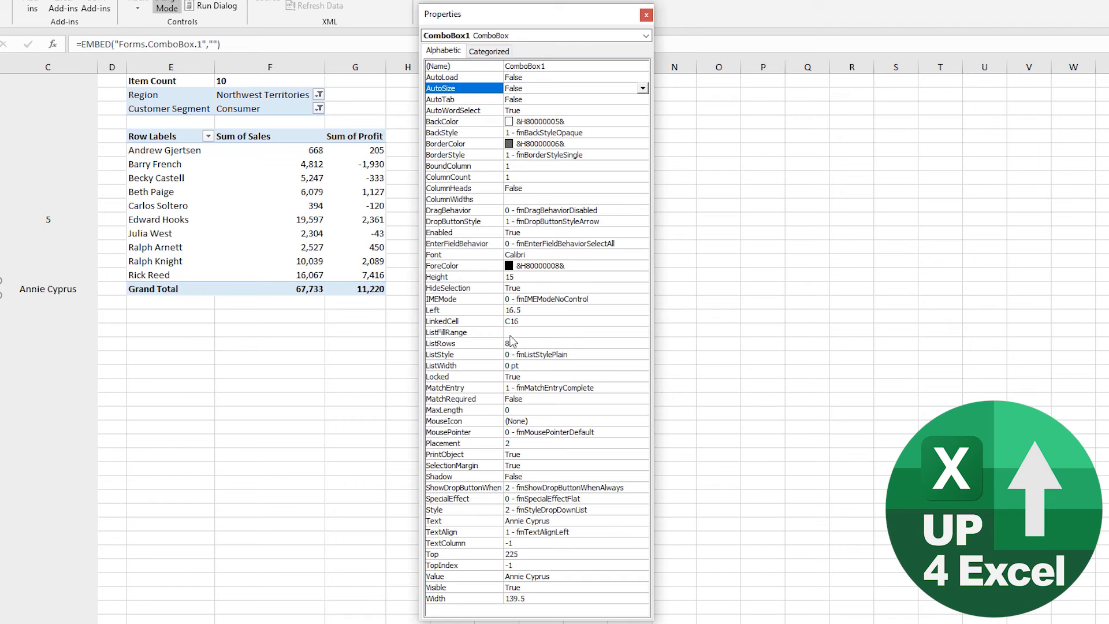
Try nCustomers as the combo box's ListFillRange, clear the entry again, and close the properties.
{"action": "left_click", "coordinate": [510, 334]}
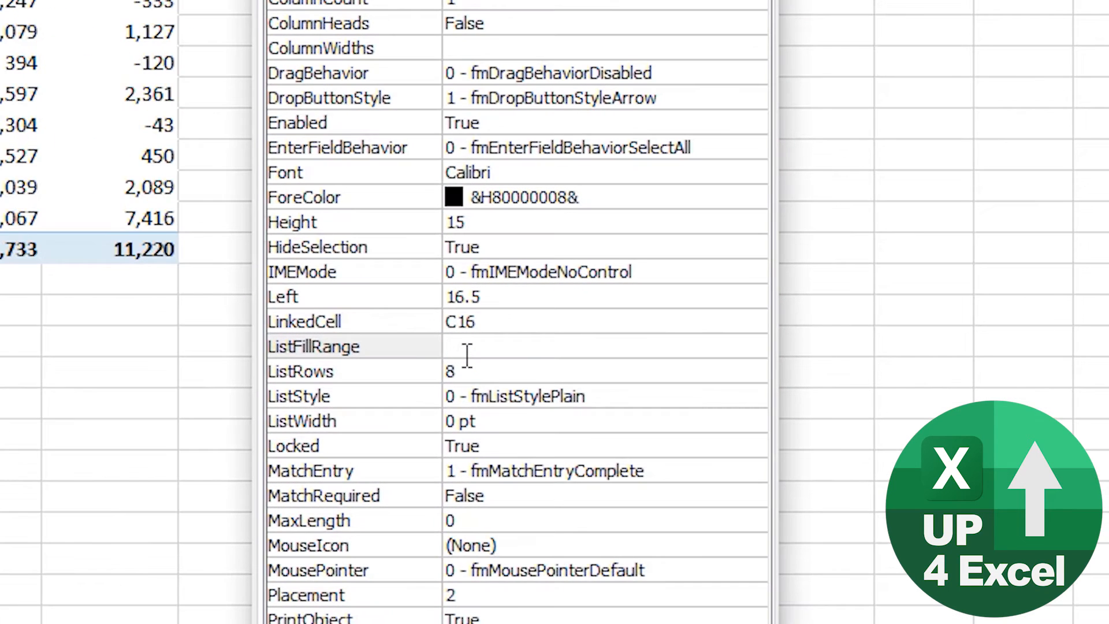
{"action": "type", "text": "nCustomers"}
{"action": "key", "text": "Tab"}
{"action": "double_click", "coordinate": [525, 345]}
{"action": "key", "text": "Delete"}
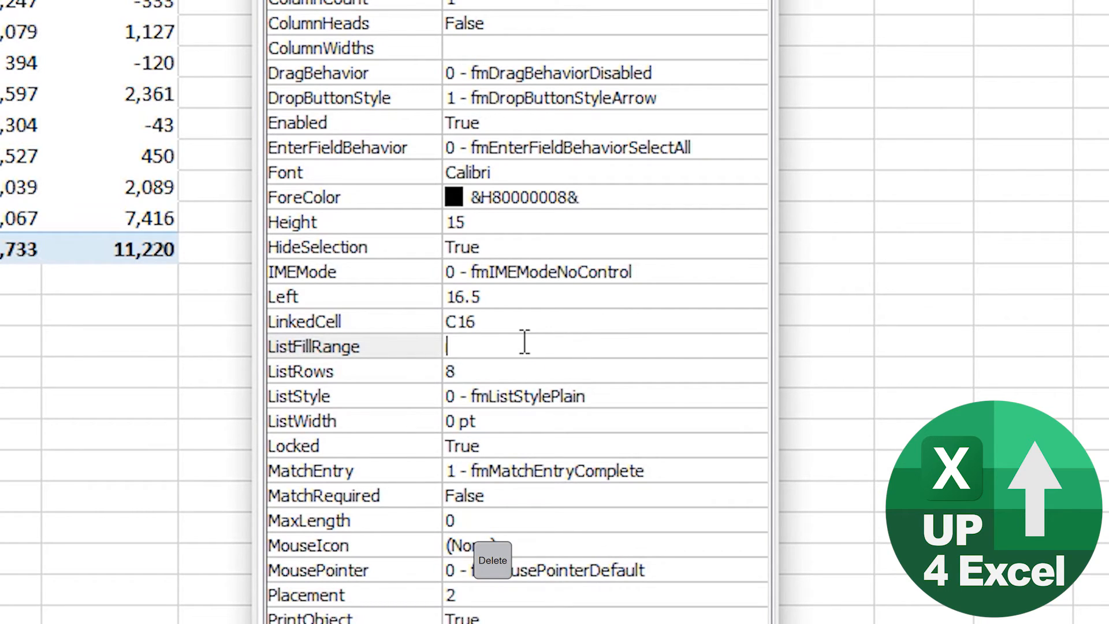
{"action": "left_click", "coordinate": [494, 370]}
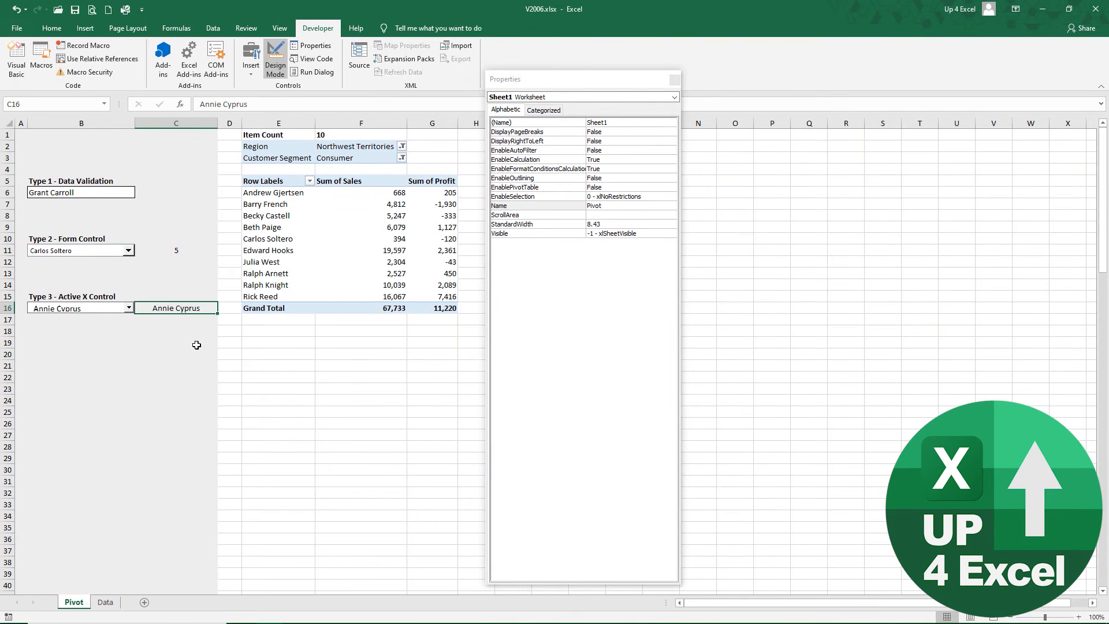
{"action": "left_click", "coordinate": [675, 80]}
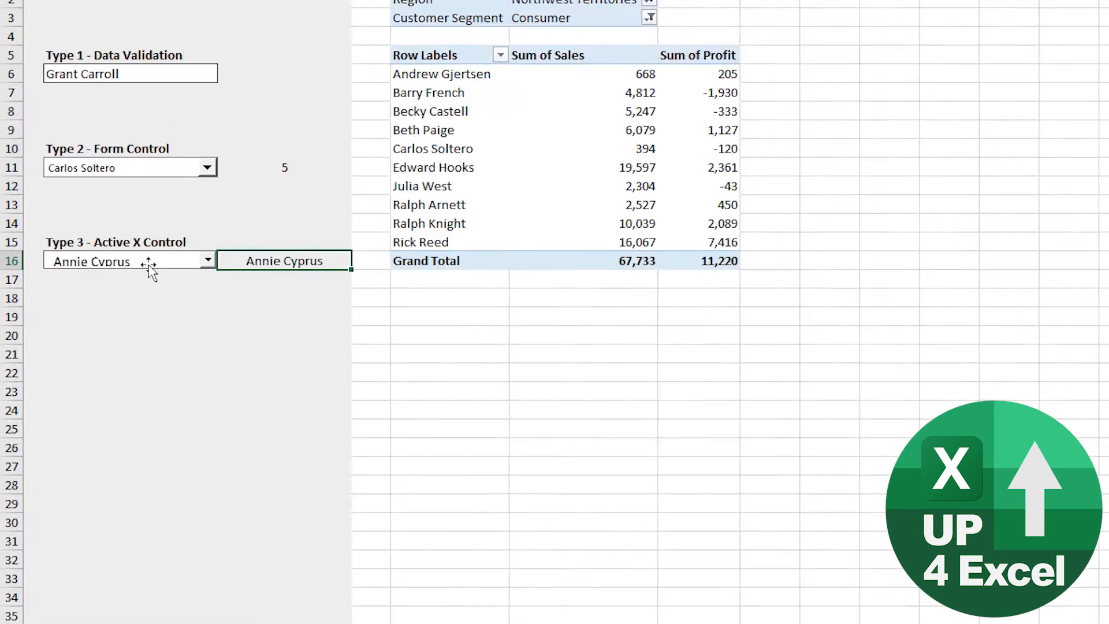
View the ActiveX combo box's VBA code, examine its DropButtonClick procedure, and return to the worksheet.
{"action": "right_click", "coordinate": [94, 307]}
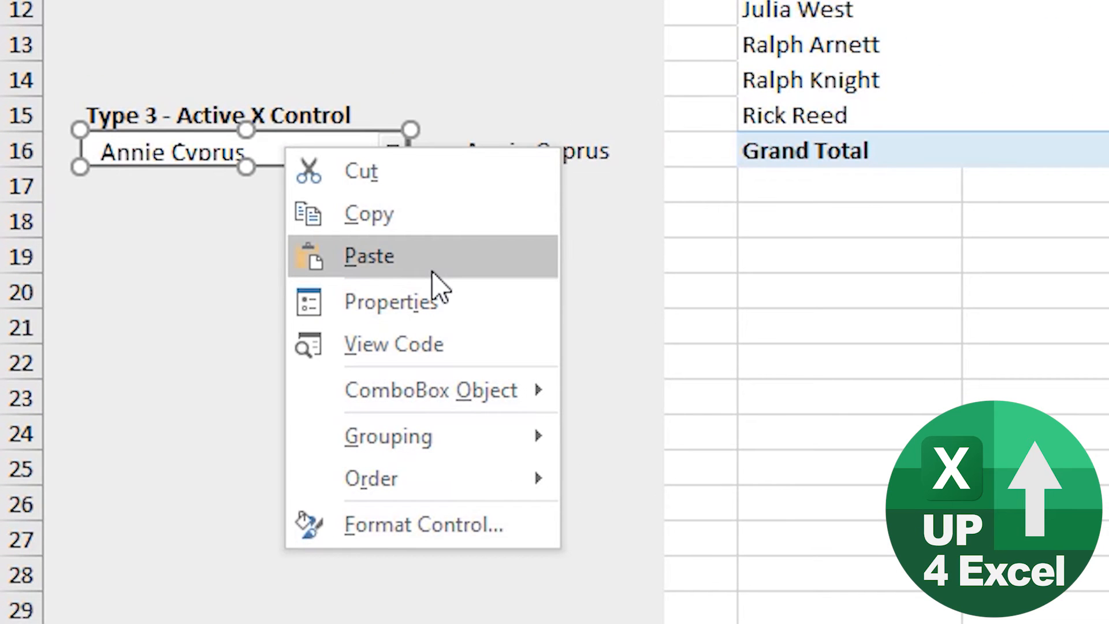
{"action": "left_click", "coordinate": [440, 347]}
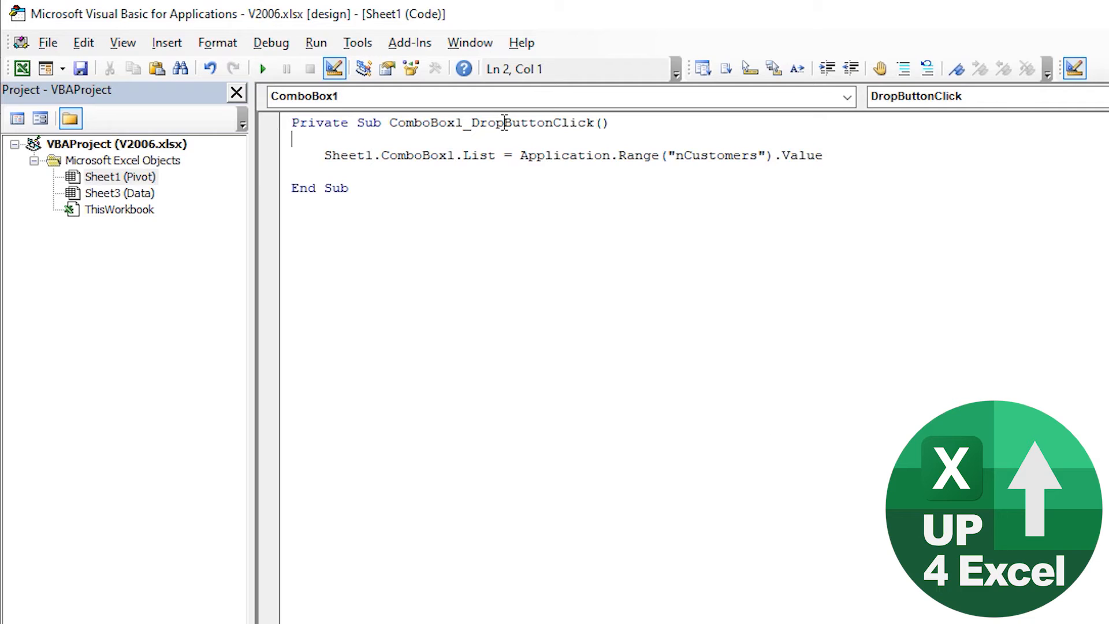
{"action": "left_click_drag", "start_coordinate": [470, 122], "coordinate": [595, 122]}
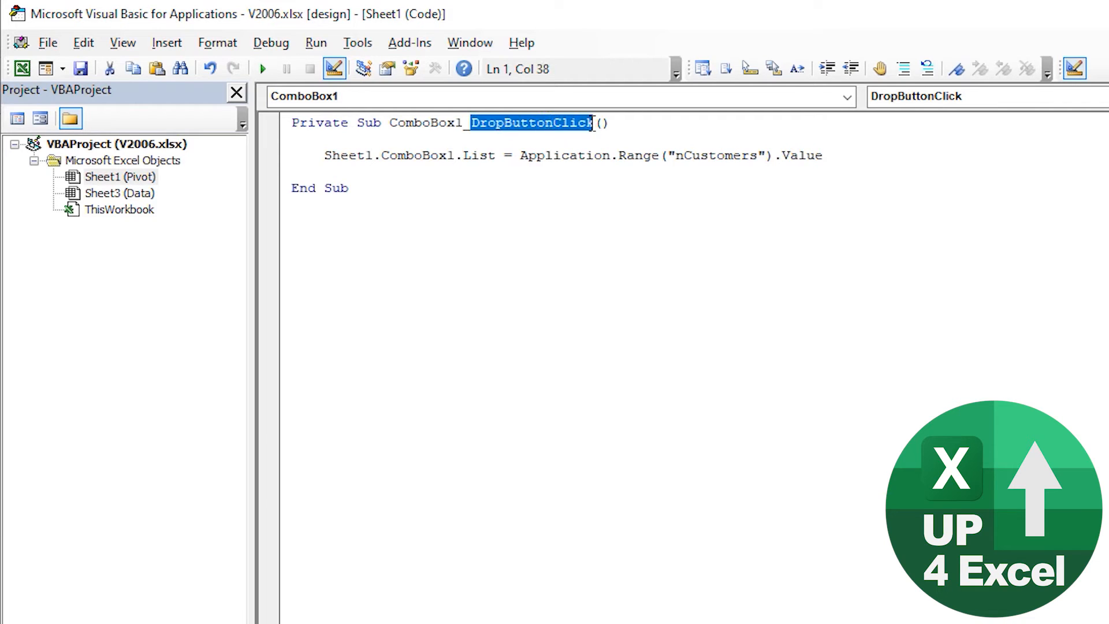
{"action": "left_click", "coordinate": [600, 173]}
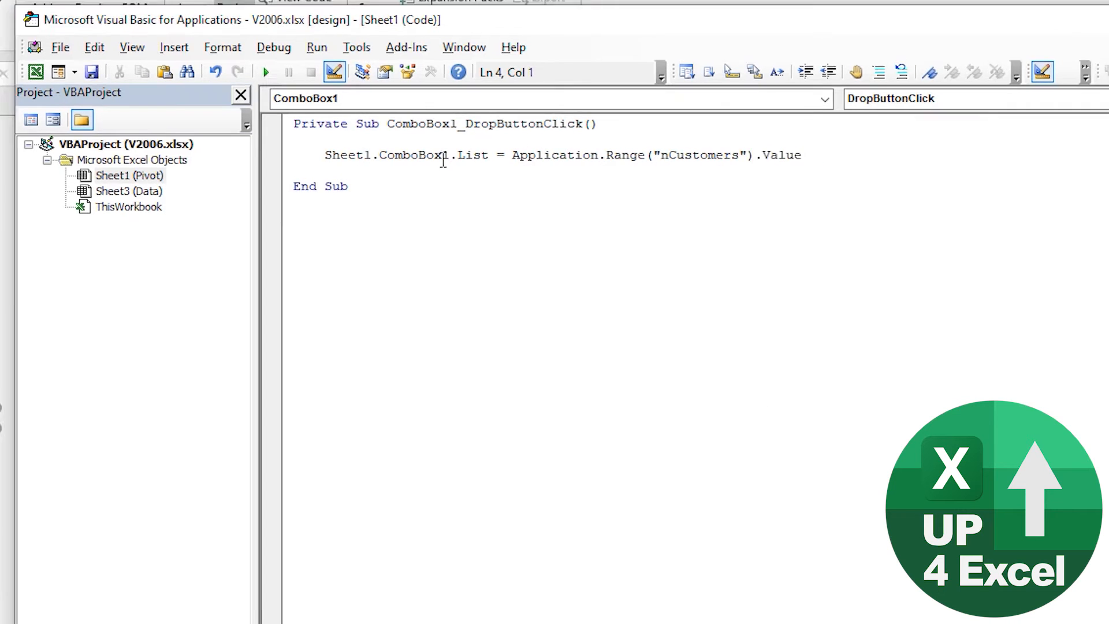
{"action": "left_click", "coordinate": [107, 342]}
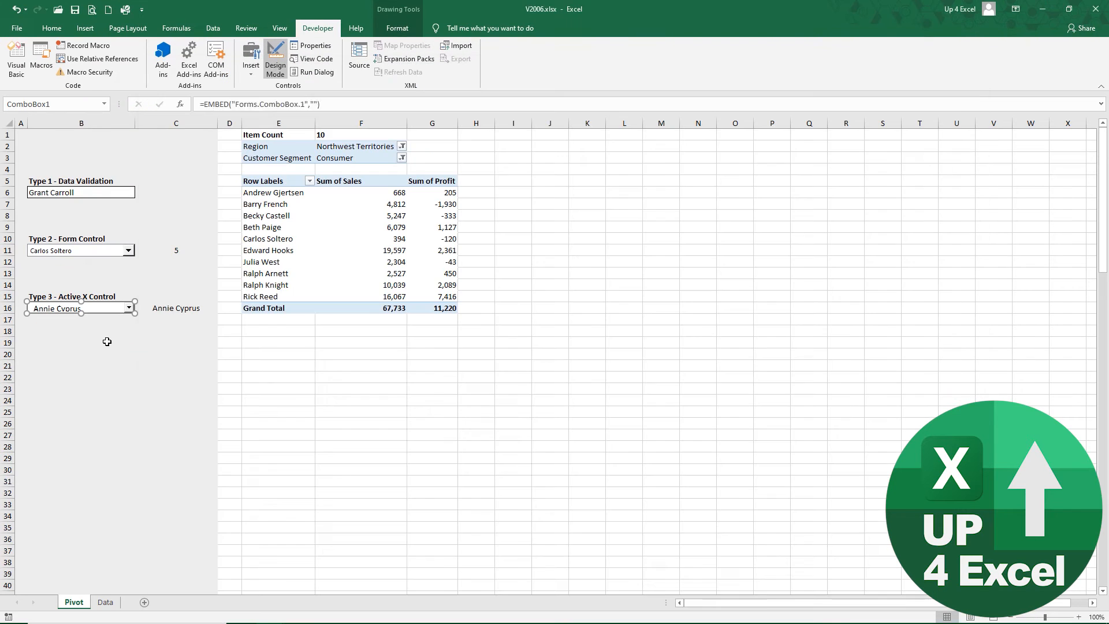
Turn off Design Mode and choose the fifth customer in the ActiveX dropdown list.
{"action": "left_click", "coordinate": [128, 309]}
{"action": "left_click", "coordinate": [276, 58]}
{"action": "left_click", "coordinate": [111, 366]}
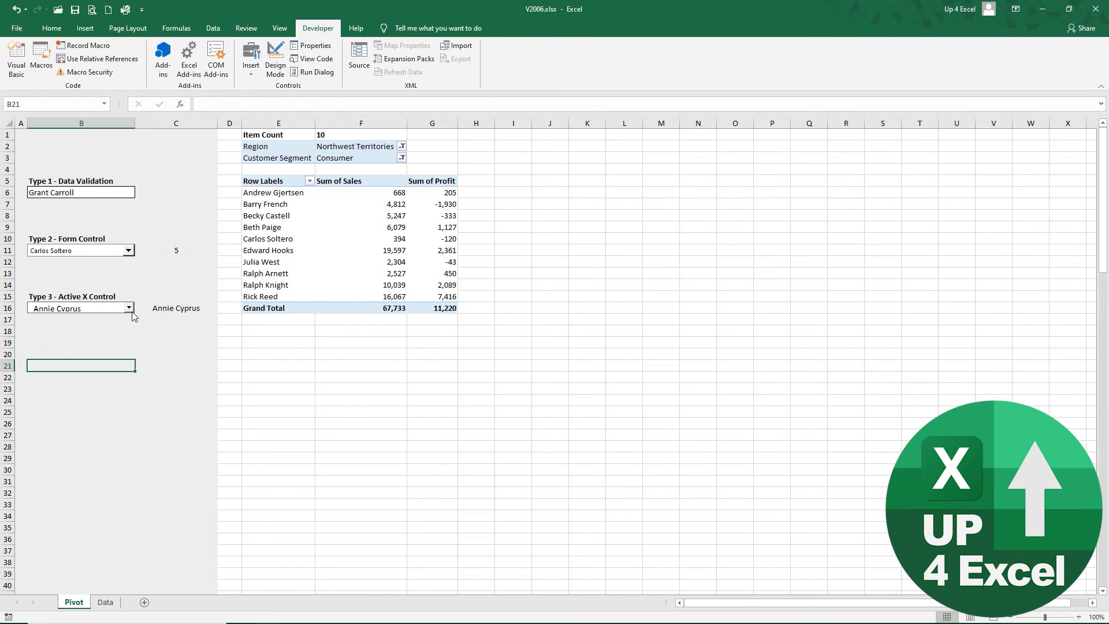
{"action": "left_click", "coordinate": [128, 309]}
{"action": "scroll", "coordinate": [126, 375], "scroll_direction": "down", "scroll_amount": 1}
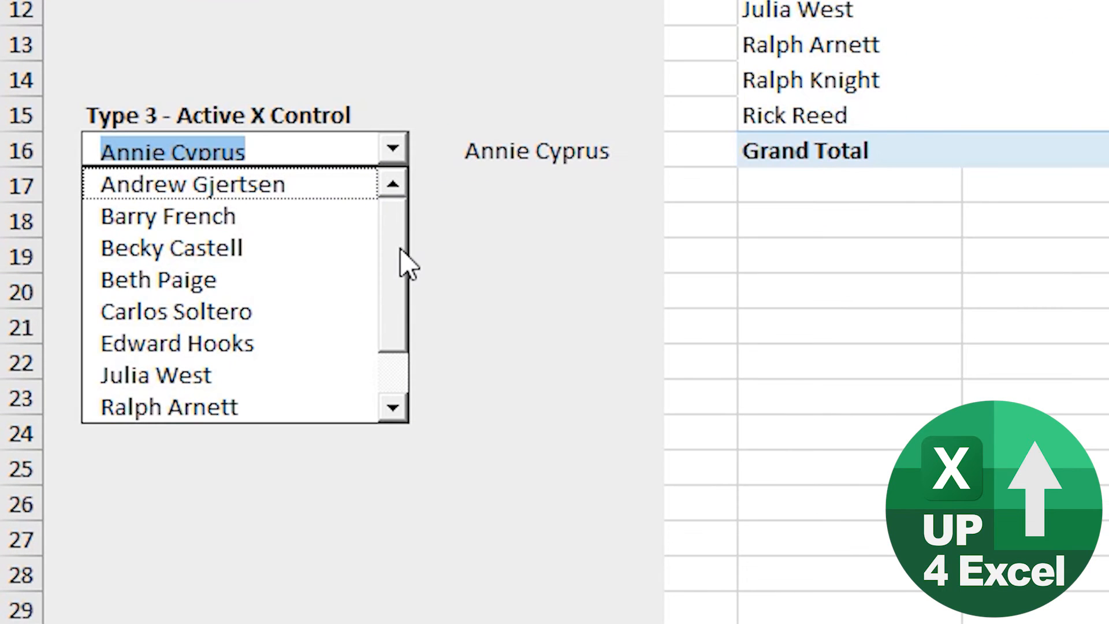
{"action": "scroll", "coordinate": [381, 341], "scroll_direction": "up", "scroll_amount": 1}
{"action": "left_click", "coordinate": [214, 312]}
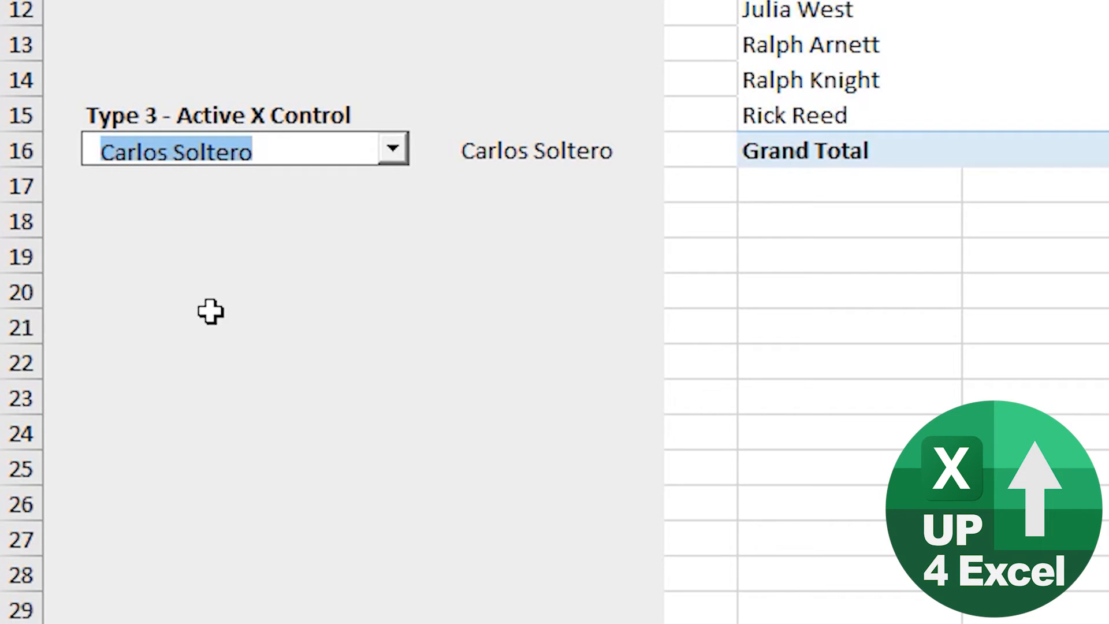
Change the ActiveX dropdown's choice to the third customer and select its linked cell C16.
{"action": "left_click", "coordinate": [393, 150]}
{"action": "scroll", "coordinate": [396, 243], "scroll_direction": "up", "scroll_amount": 1}
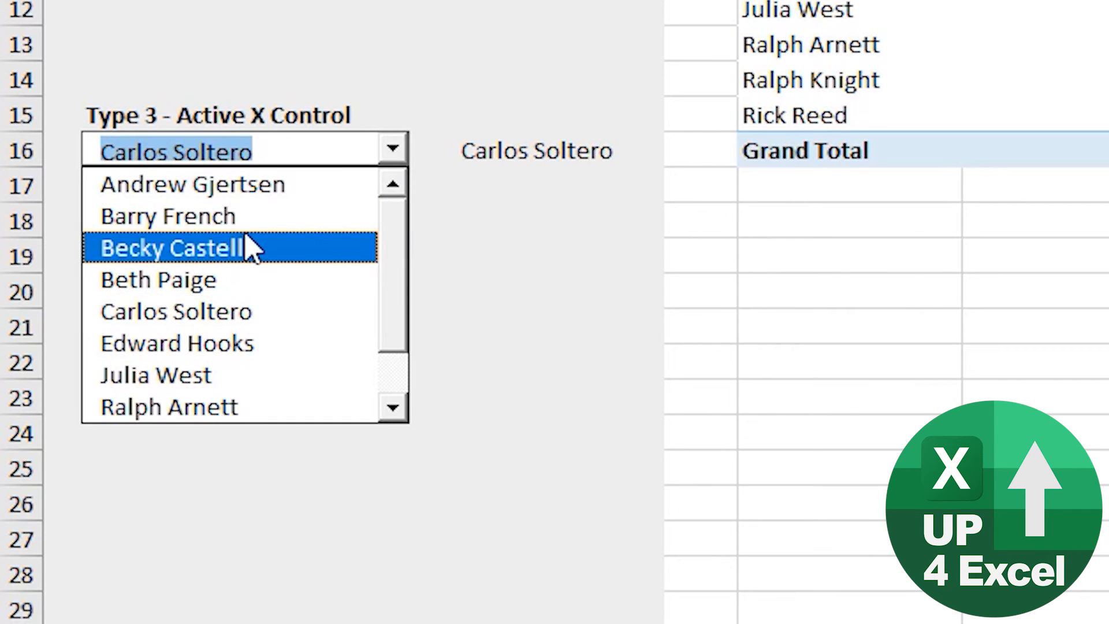
{"action": "left_click", "coordinate": [248, 245]}
{"action": "left_click", "coordinate": [376, 248]}
{"action": "left_click", "coordinate": [538, 151]}
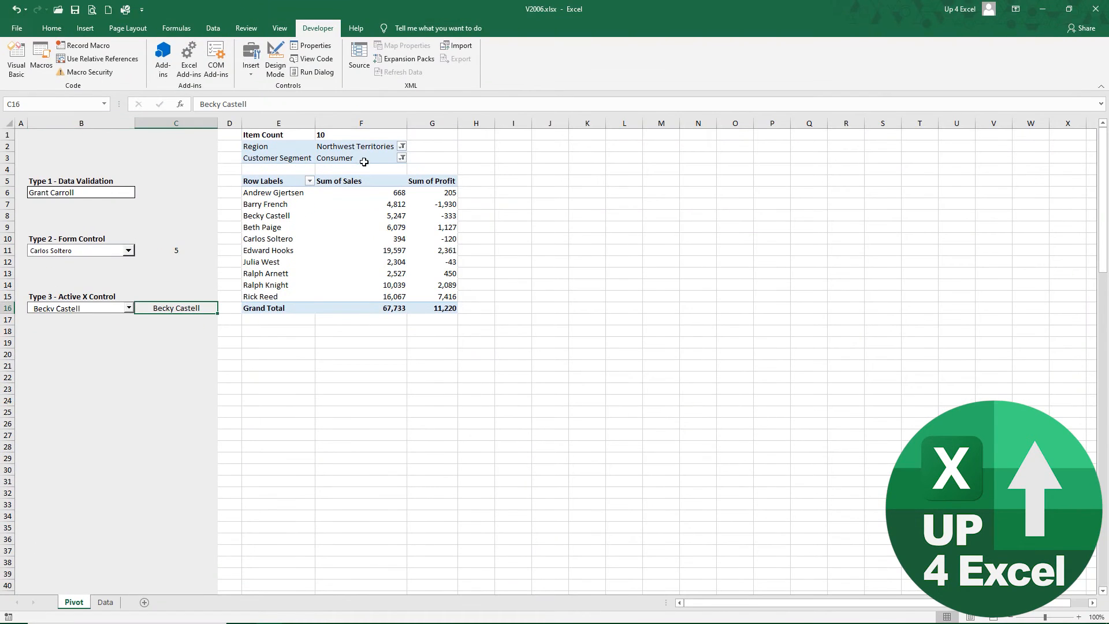
Filter the pivot table's Customer Segment to Home Office.
{"action": "left_click", "coordinate": [496, 146]}
{"action": "left_click", "coordinate": [331, 241]}
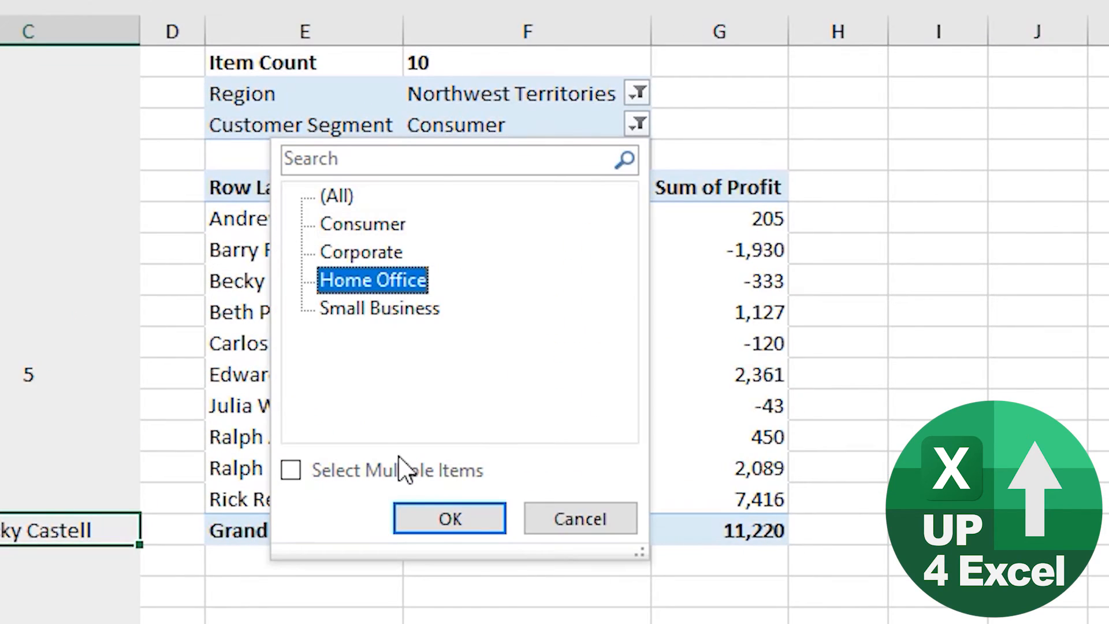
{"action": "left_click", "coordinate": [433, 520]}
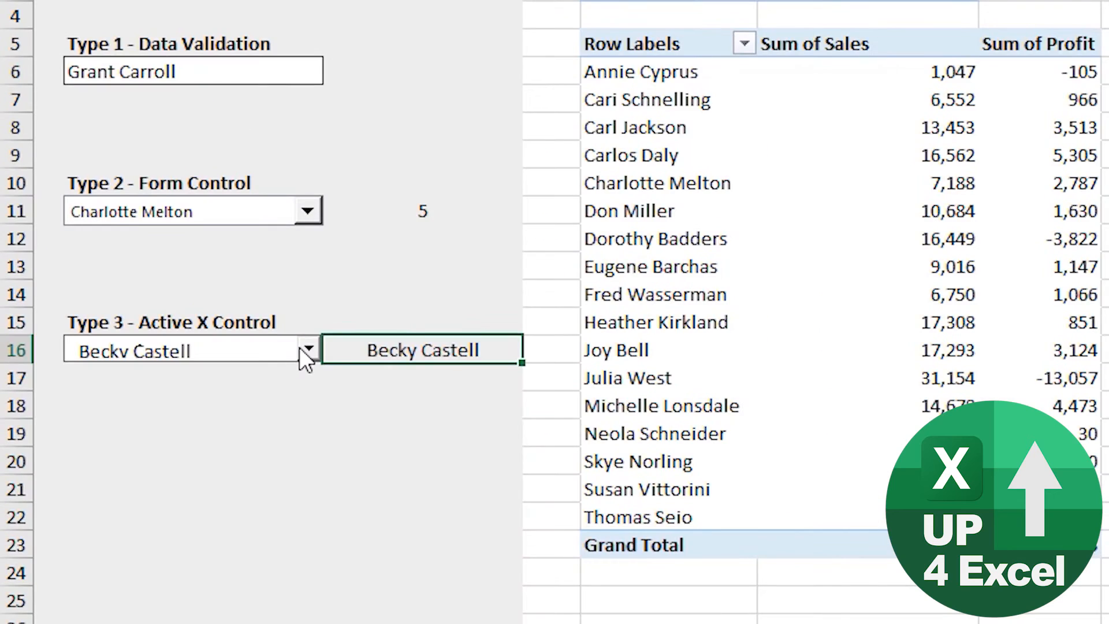
Choose the customer shown in pivot table row 18 from the ActiveX dropdown list and leave the control.
{"action": "left_click", "coordinate": [129, 308]}
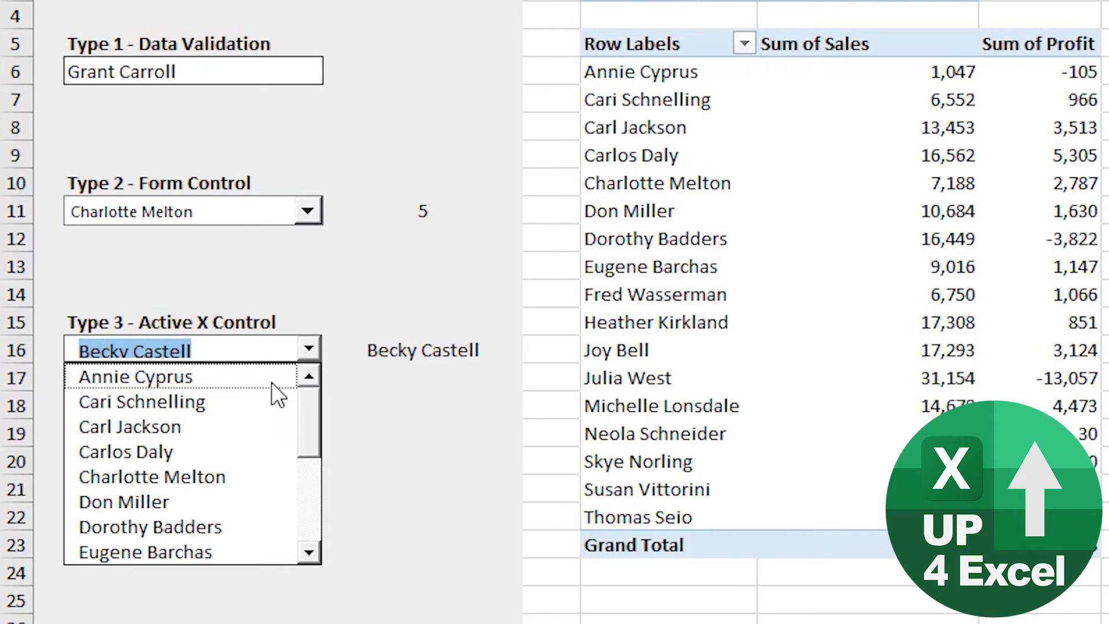
{"action": "left_click_drag", "start_coordinate": [310, 453], "coordinate": [302, 540]}
{"action": "left_click", "coordinate": [194, 456]}
{"action": "left_click", "coordinate": [273, 411]}
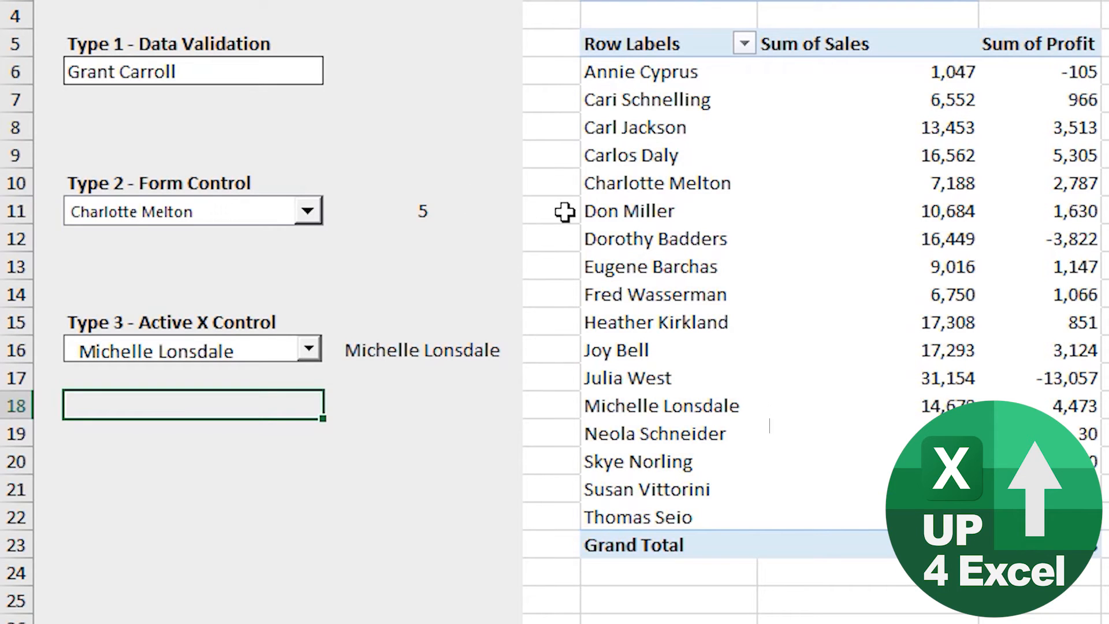
Examine the ActiveX dropdown list again without changing the choice, and select linked cell C16.
{"action": "left_click", "coordinate": [312, 348]}
{"action": "left_click", "coordinate": [309, 348]}
{"action": "left_click", "coordinate": [308, 349]}
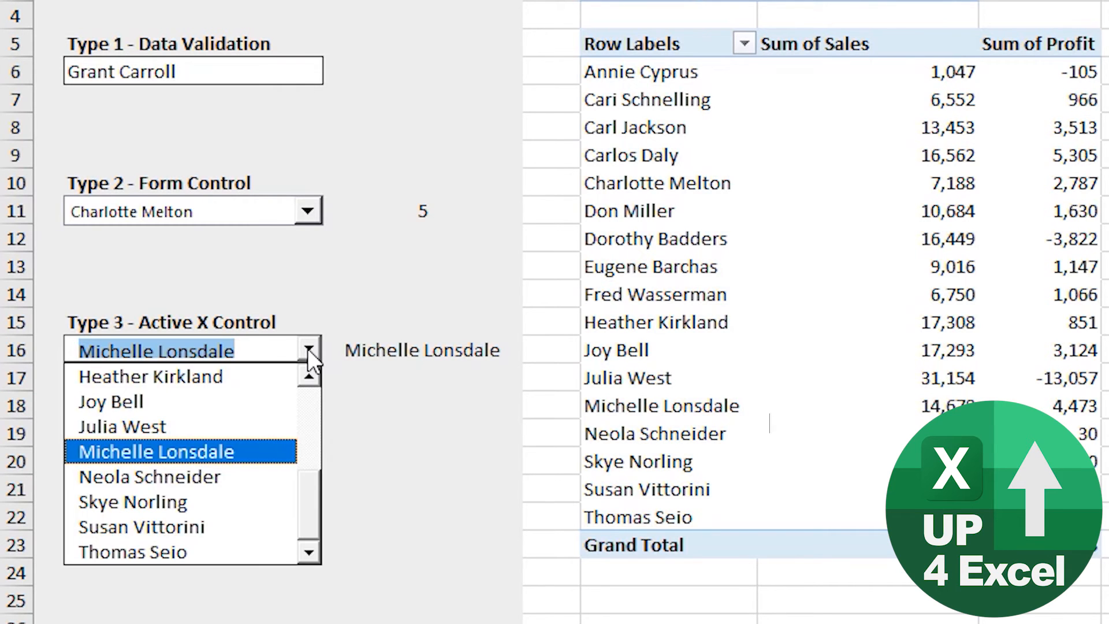
{"action": "left_click", "coordinate": [308, 349]}
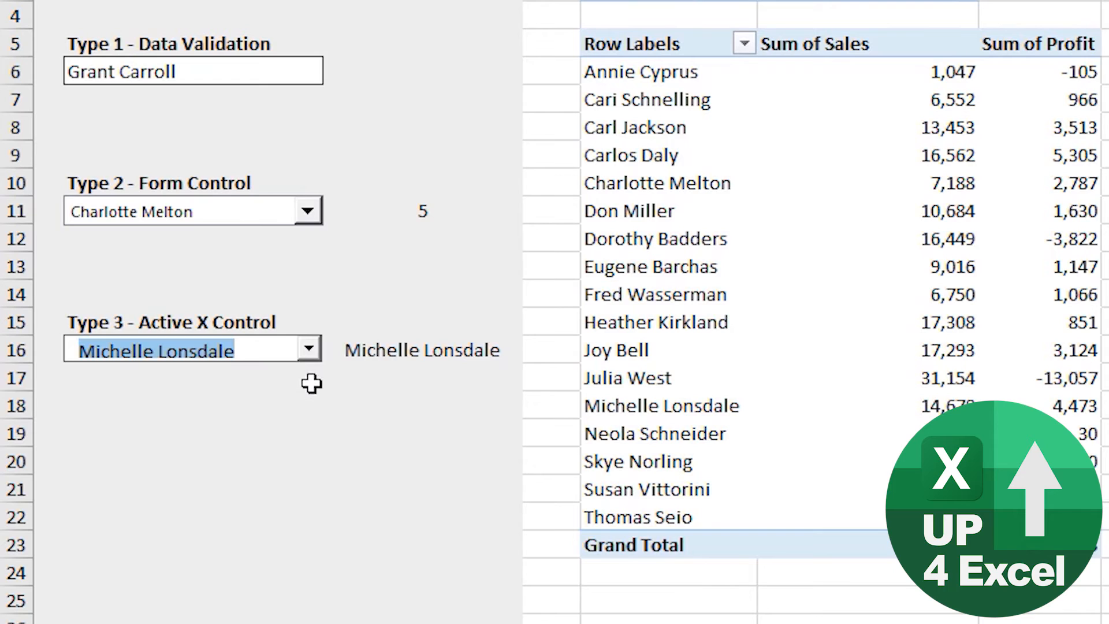
{"action": "left_click", "coordinate": [311, 383]}
{"action": "left_click", "coordinate": [379, 354]}
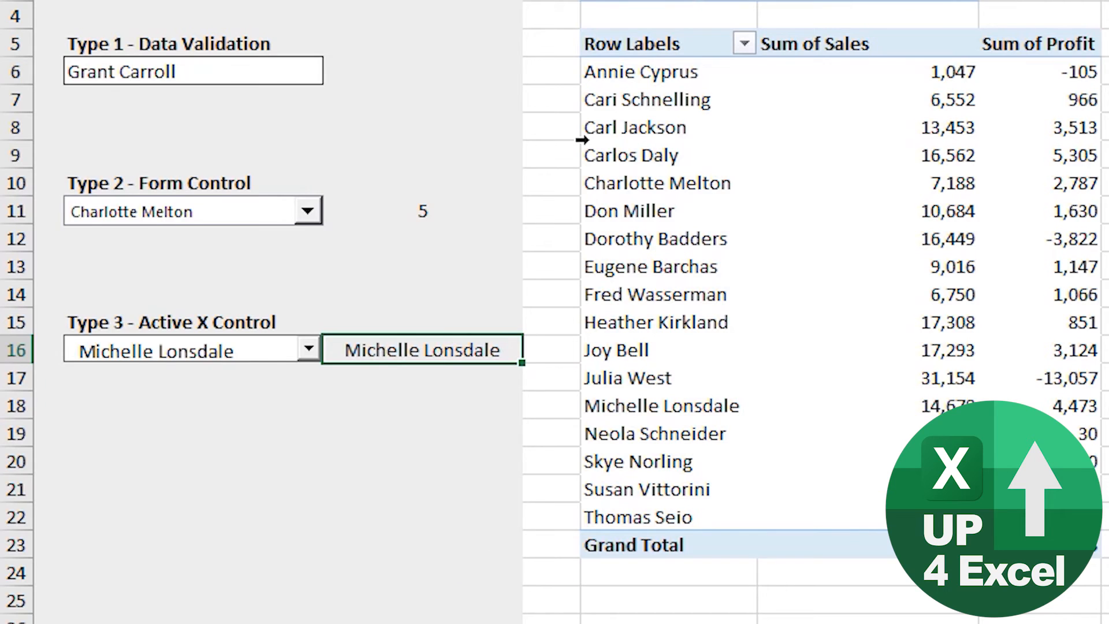
Open the Pivot sheet's code module and create a Worksheet PivotTableUpdate event procedure through the Worksheet object's events.
{"action": "key", "text": "alt+F11"}
{"action": "left_click", "coordinate": [376, 233]}
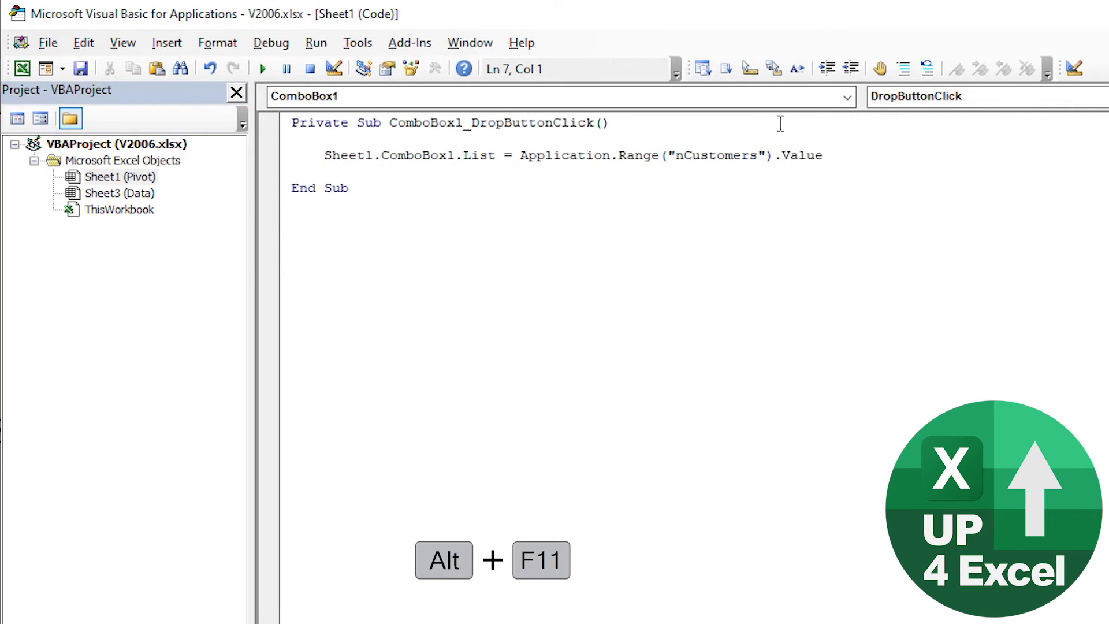
{"action": "left_click", "coordinate": [847, 96]}
{"action": "left_click", "coordinate": [755, 144]}
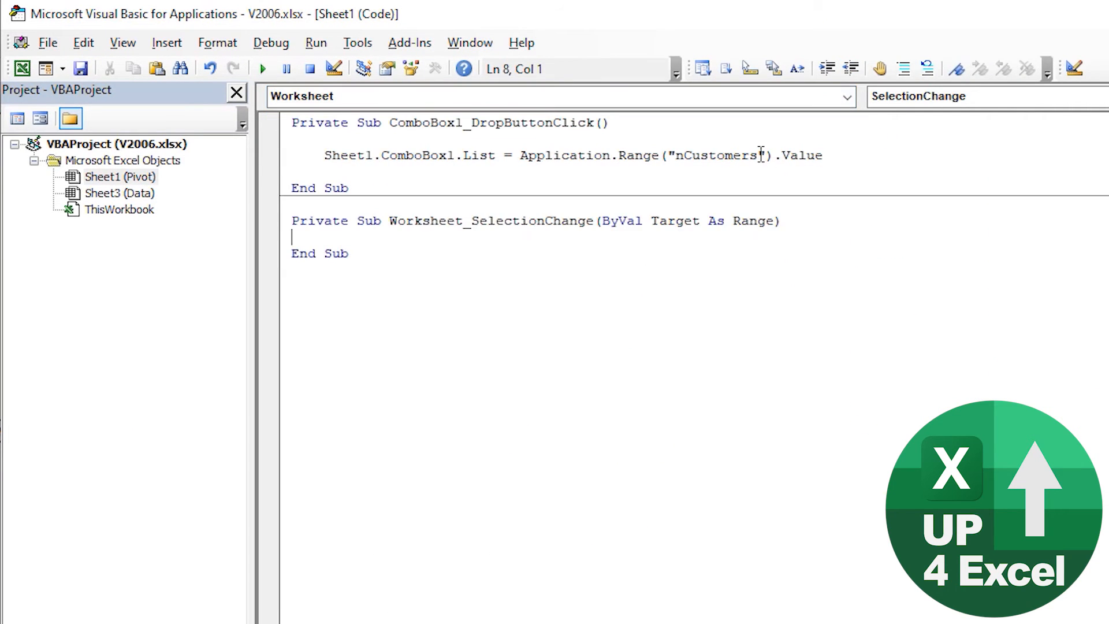
{"action": "left_click", "coordinate": [785, 98]}
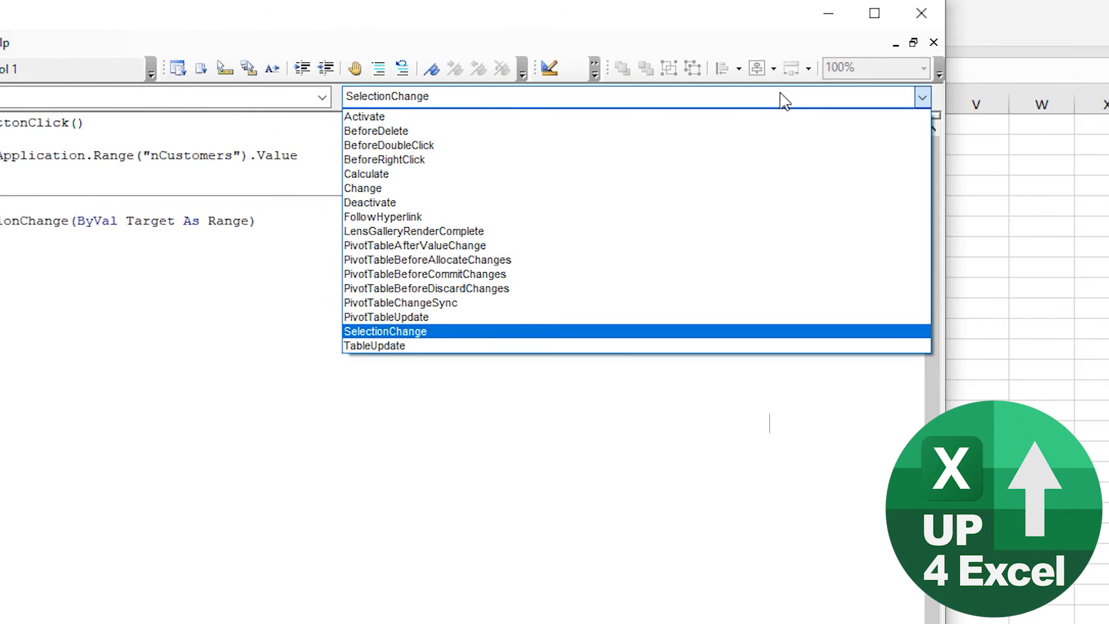
{"action": "left_click", "coordinate": [403, 318]}
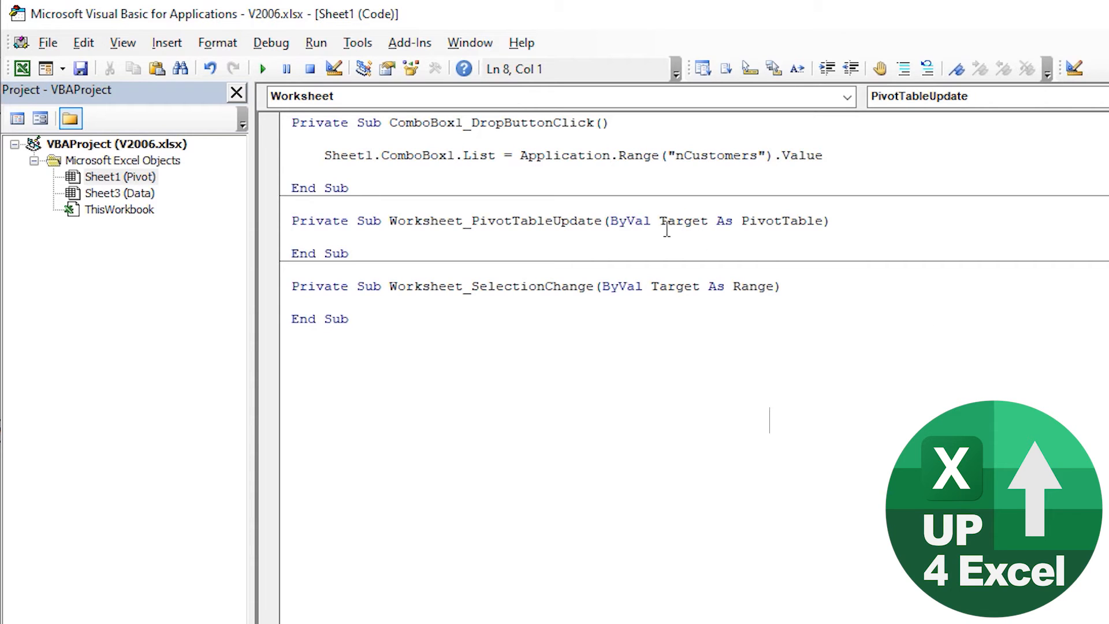
Delete the empty Worksheet_SelectionChange procedure below the Worksheet_PivotTableUpdate procedure.
{"action": "left_click_drag", "start_coordinate": [659, 225], "coordinate": [712, 227]}
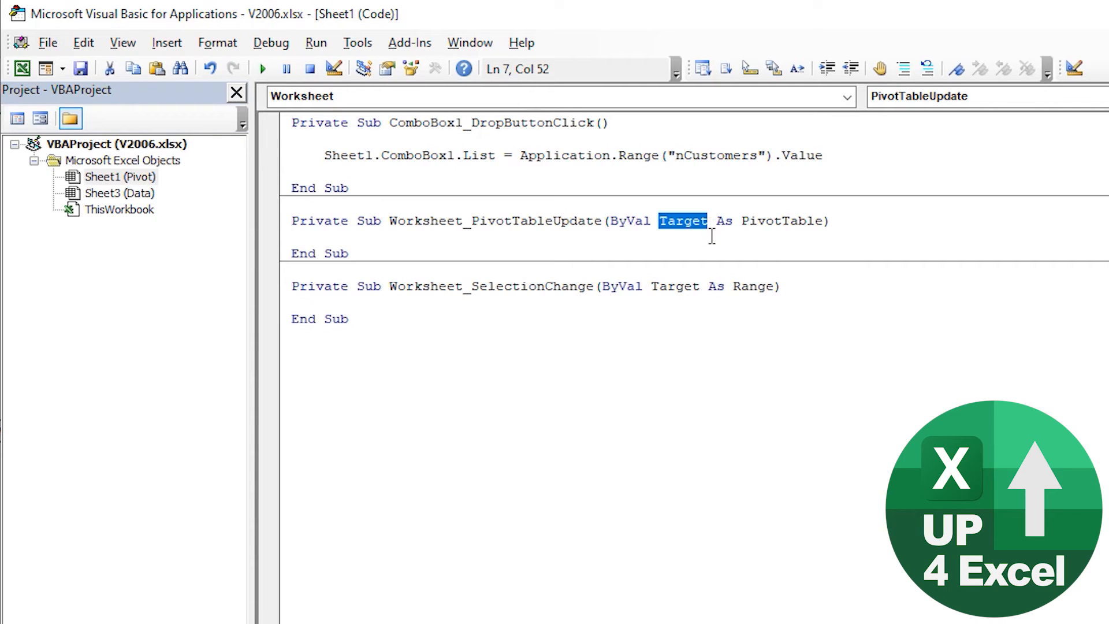
{"action": "left_click", "coordinate": [595, 233]}
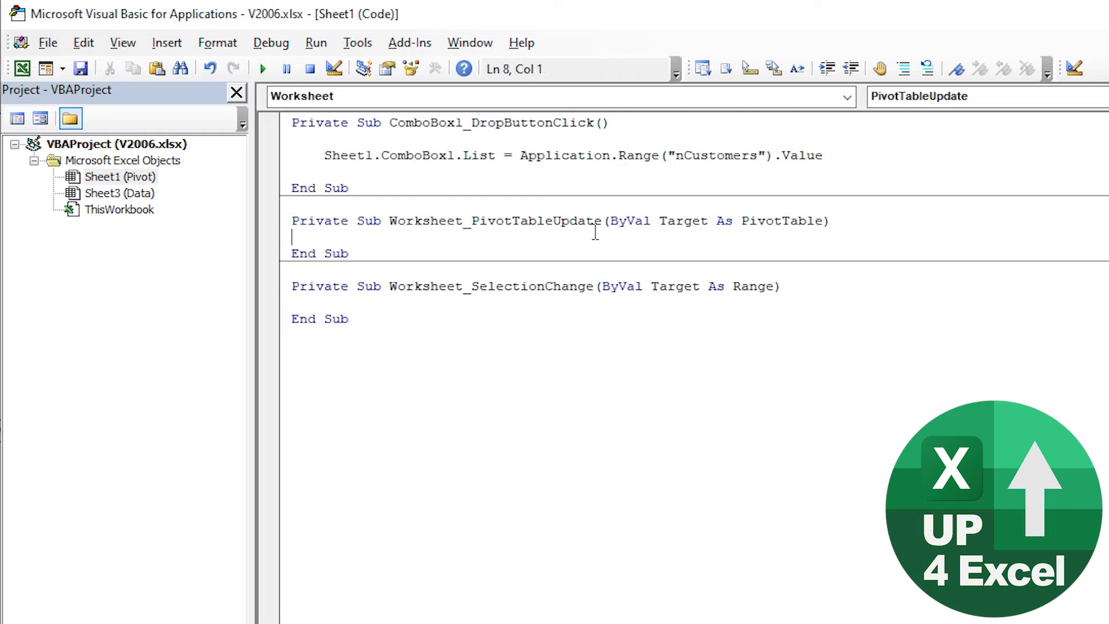
{"action": "key", "text": "Down"}
{"action": "key", "text": "Down"}
{"action": "key", "text": "Down"}
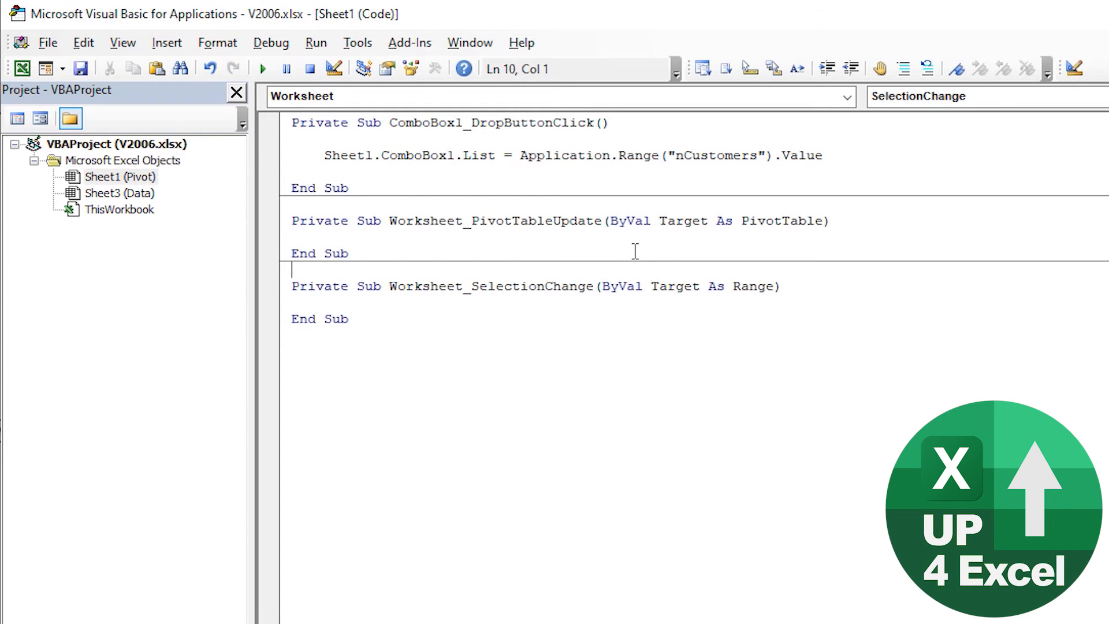
{"action": "key", "text": "shift+Down"}
{"action": "key", "text": "shift+Down"}
{"action": "key", "text": "shift+Down"}
{"action": "key", "text": "Delete"}
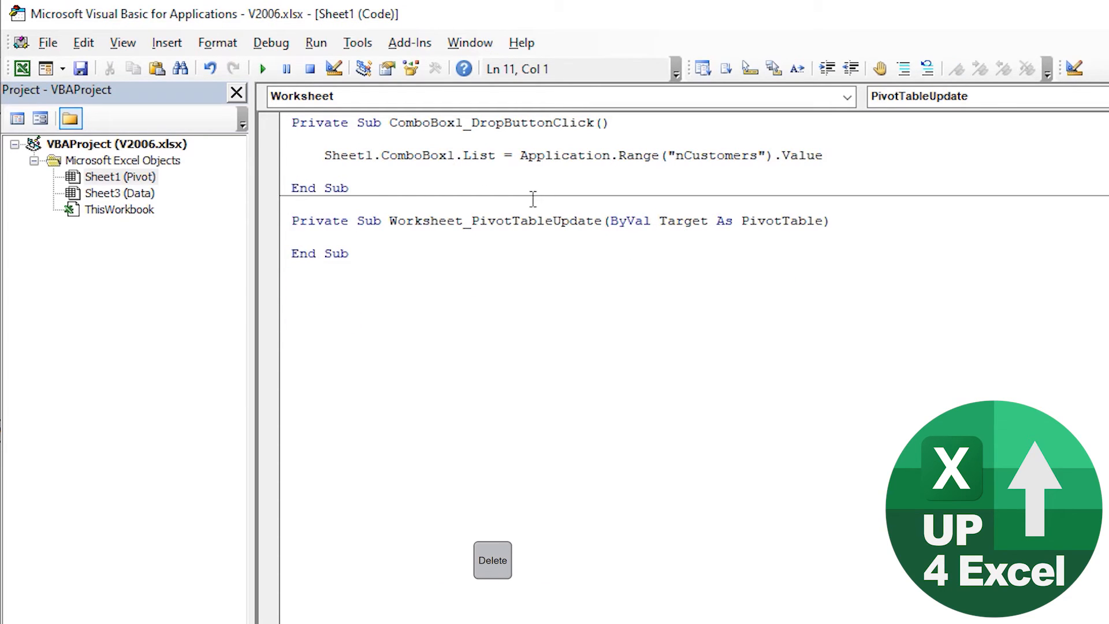
Move the ComboBox1.List assignment line from the ComboBox1_DropButtonClick procedure into the Worksheet_PivotTableUpdate procedure.
{"action": "left_click", "coordinate": [276, 168]}
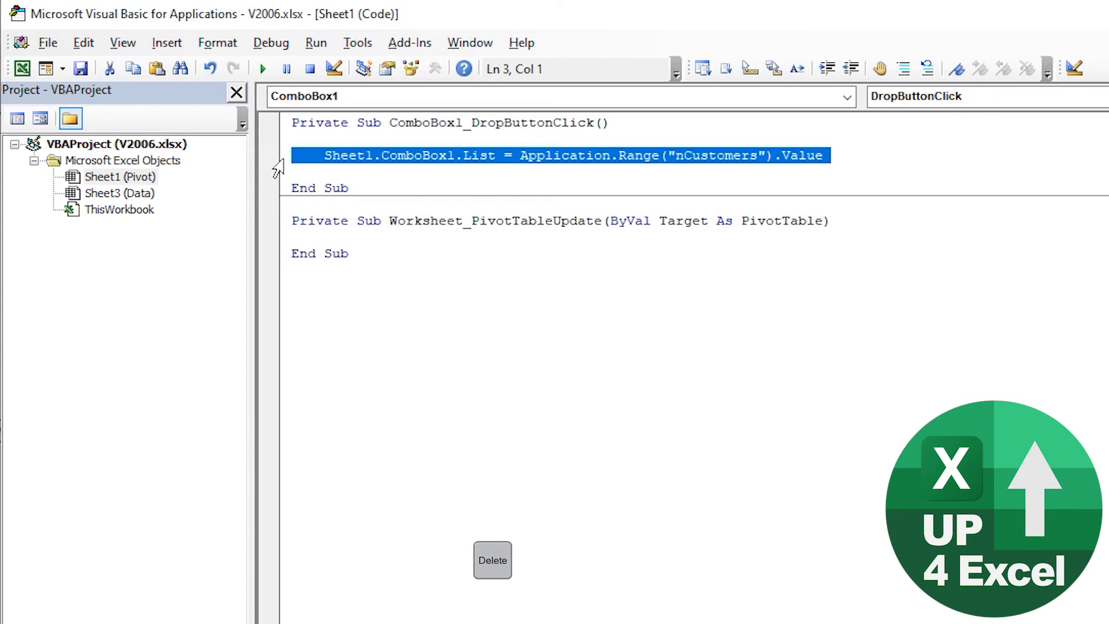
{"action": "key", "text": "ctrl+x"}
{"action": "left_click", "coordinate": [340, 222]}
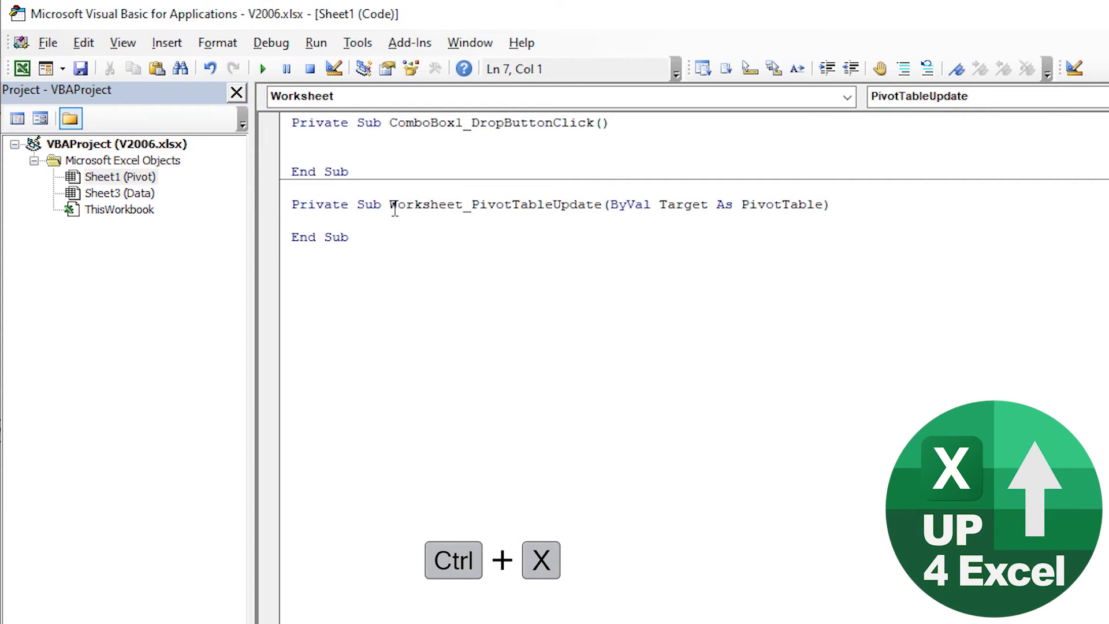
{"action": "key", "text": "ctrl+v"}
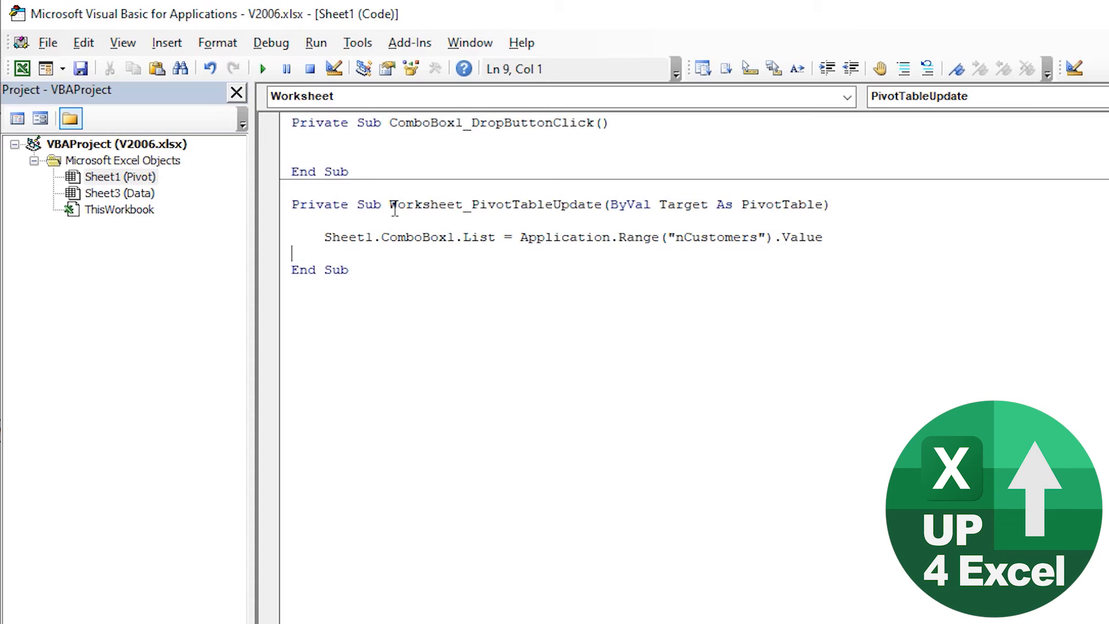
Examine the parts of the moved line: the Sheet1 reference, the ComboBox1 list and the nCustomers range.
{"action": "key", "text": "Up"}
{"action": "left_click_drag", "start_coordinate": [332, 238], "coordinate": [357, 238]}
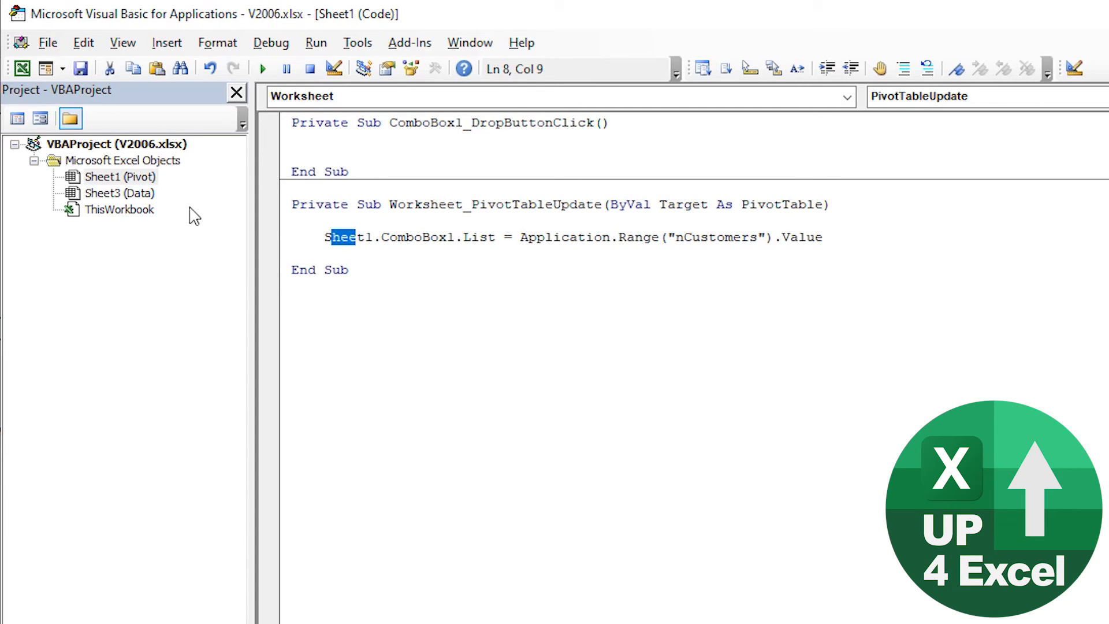
{"action": "left_click", "coordinate": [105, 181]}
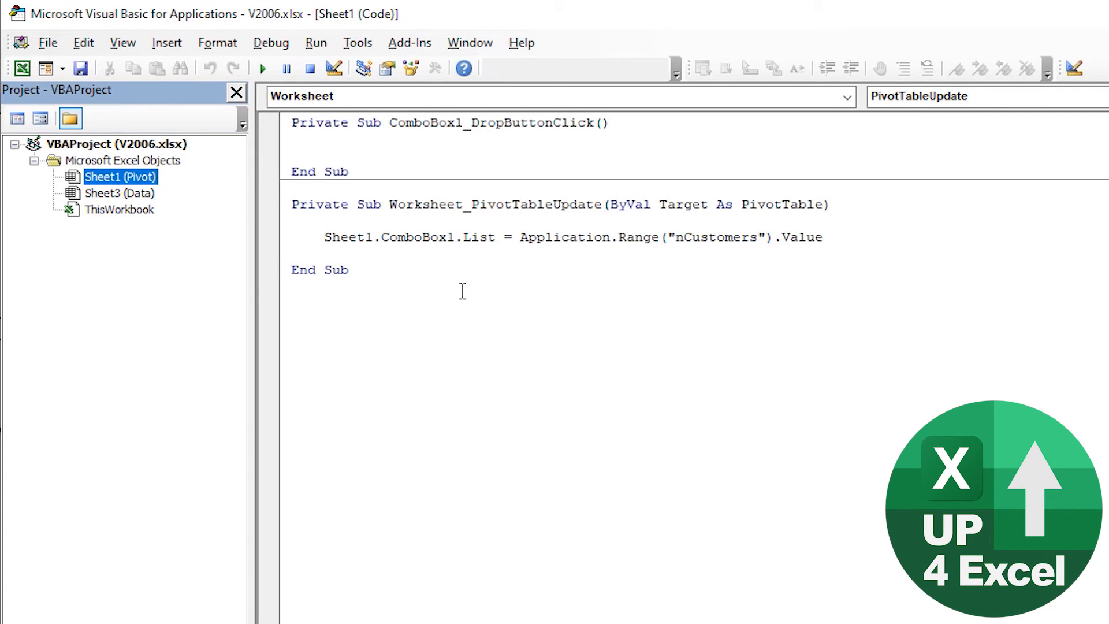
{"action": "left_click", "coordinate": [372, 238]}
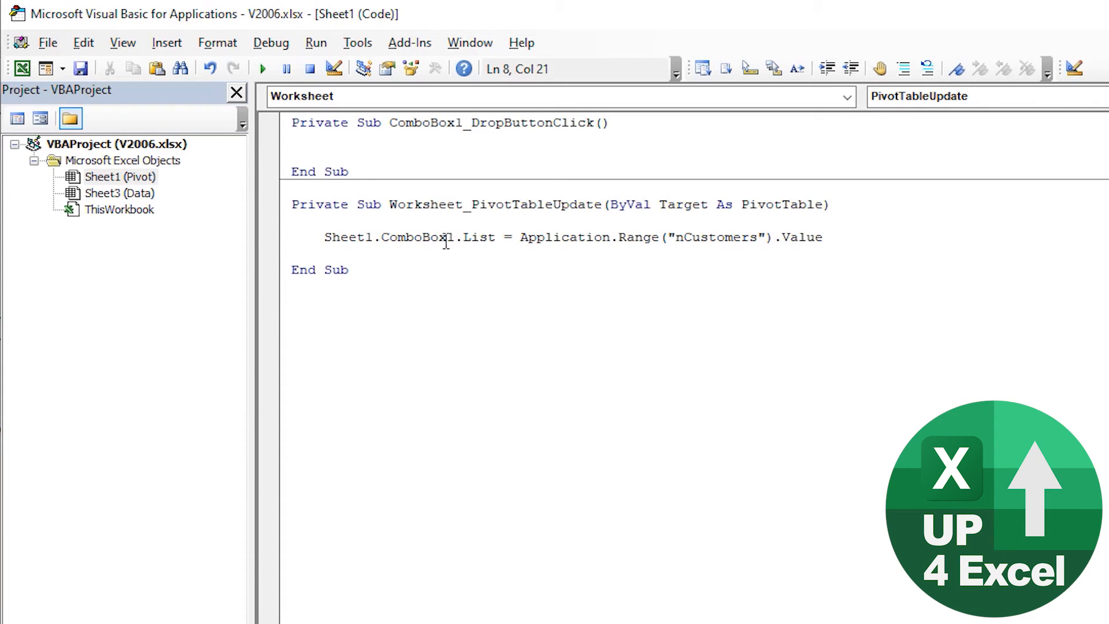
{"action": "left_click", "coordinate": [464, 238]}
{"action": "left_click_drag", "start_coordinate": [323, 238], "coordinate": [495, 243]}
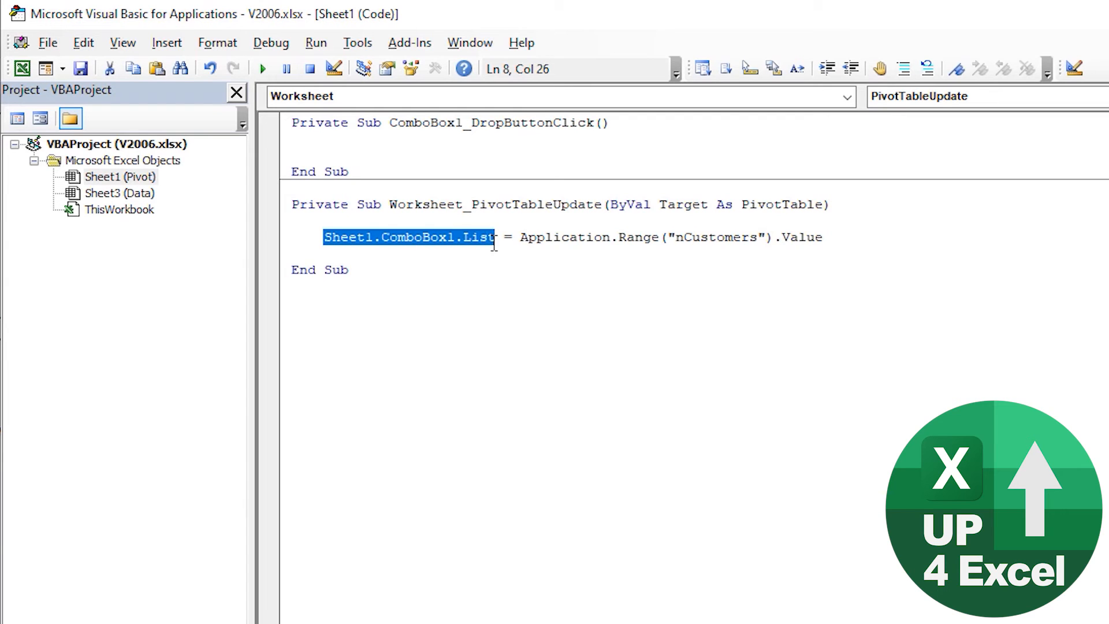
{"action": "left_click", "coordinate": [520, 238]}
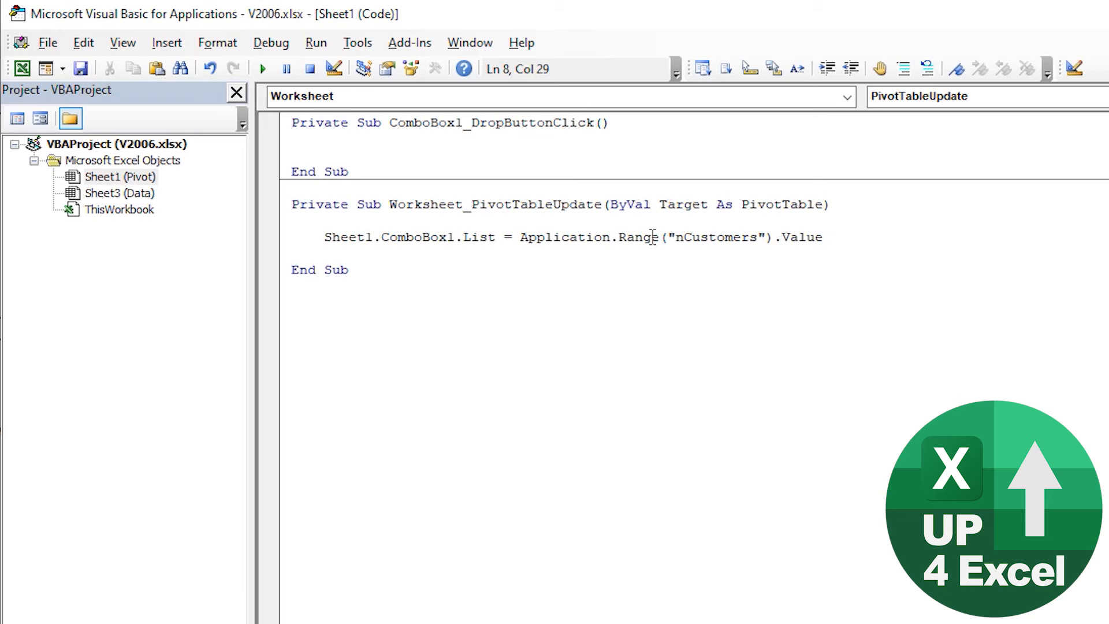
{"action": "left_click_drag", "start_coordinate": [773, 238], "coordinate": [521, 242]}
{"action": "left_click", "coordinate": [804, 239]}
{"action": "left_click", "coordinate": [761, 238]}
{"action": "left_click_drag", "start_coordinate": [668, 237], "coordinate": [765, 238]}
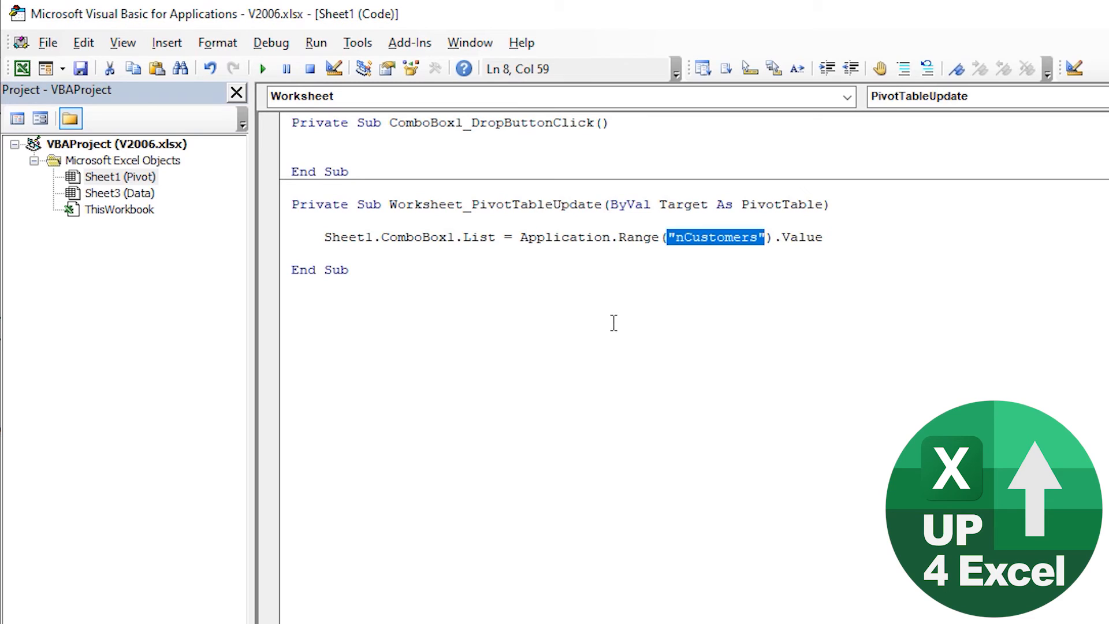
{"action": "left_click", "coordinate": [682, 259]}
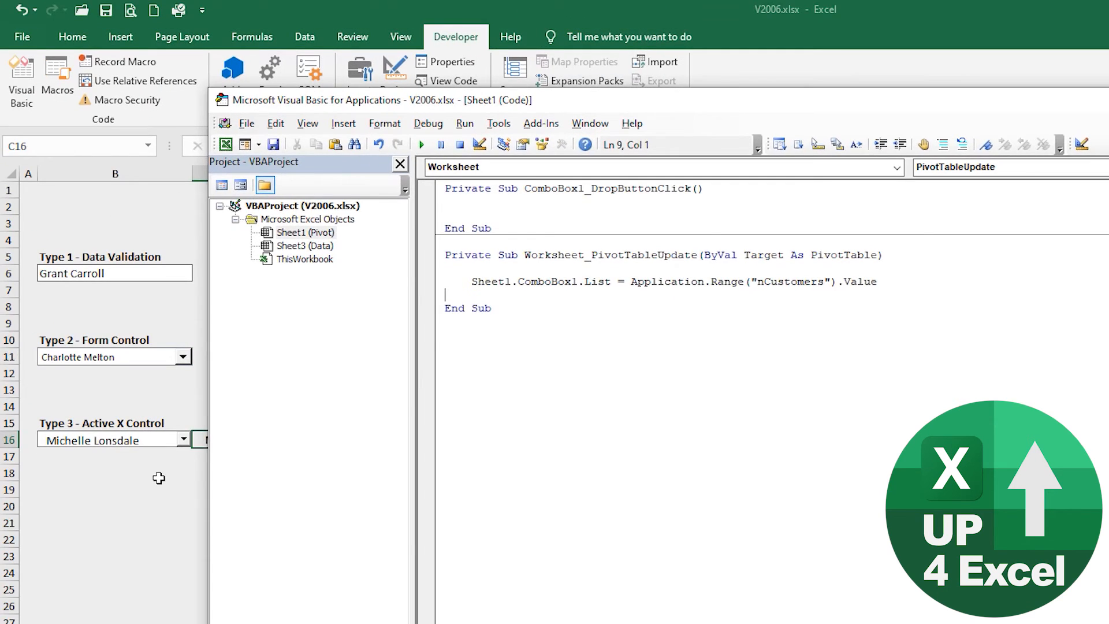
Return to the Pivot worksheet and look through the ActiveX dropdown list without changing the choice.
{"action": "left_click", "coordinate": [154, 477]}
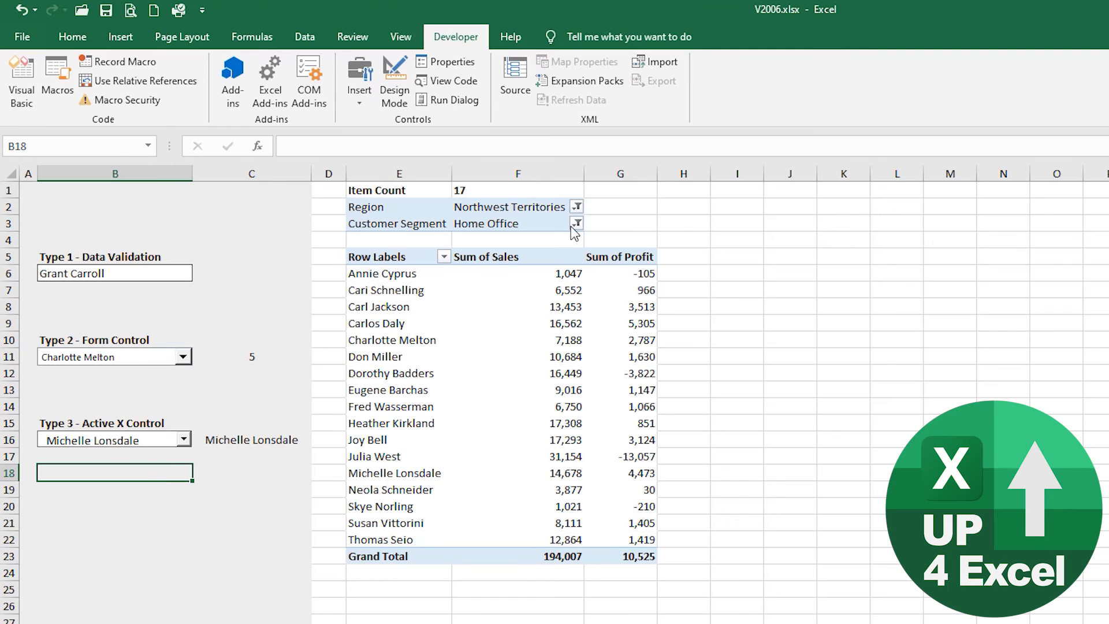
{"action": "left_click", "coordinate": [183, 440]}
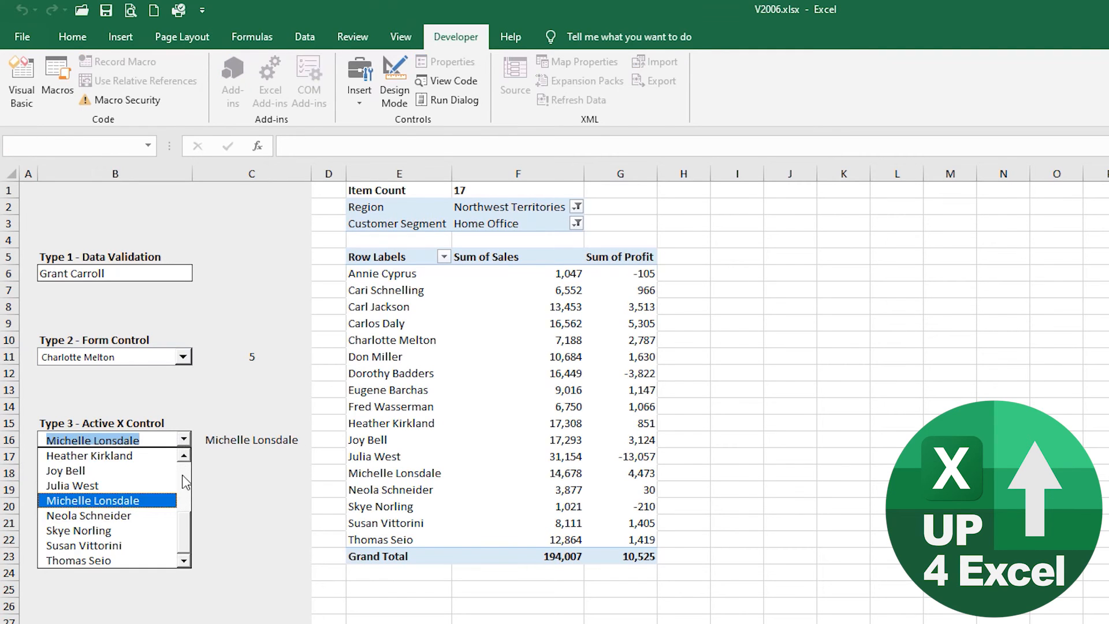
{"action": "left_click_drag", "start_coordinate": [188, 515], "coordinate": [175, 556]}
{"action": "scroll", "coordinate": [179, 560], "scroll_direction": "up", "scroll_amount": 3}
{"action": "left_click", "coordinate": [252, 473]}
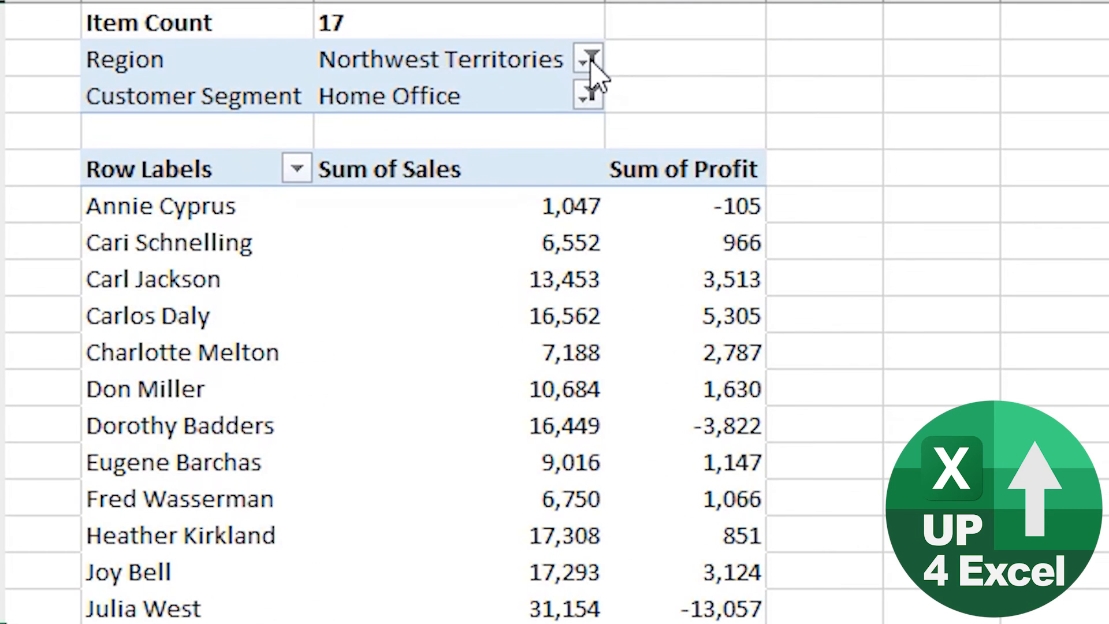
Filter the pivot table's Region to Quebec.
{"action": "left_click", "coordinate": [576, 207]}
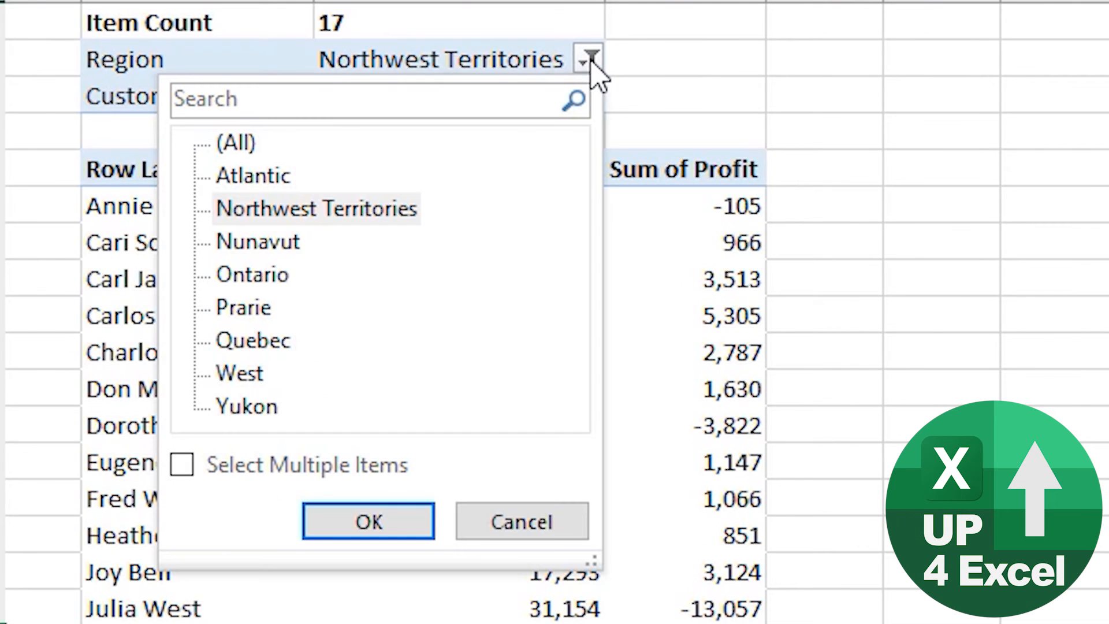
{"action": "left_click", "coordinate": [258, 242]}
{"action": "left_click", "coordinate": [257, 307]}
{"action": "left_click", "coordinate": [260, 341]}
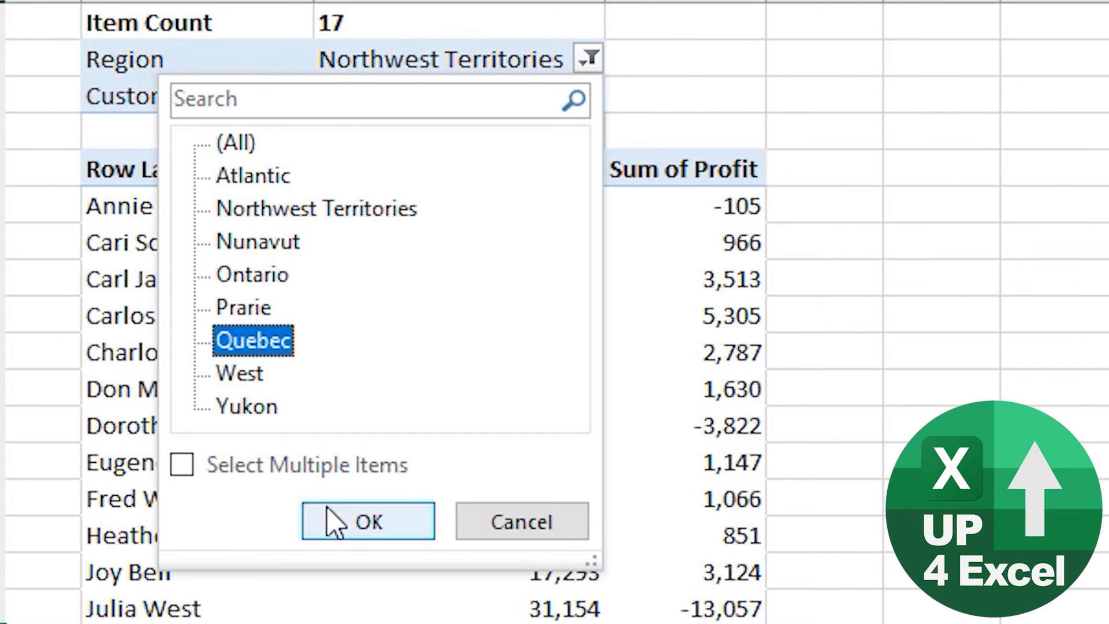
{"action": "left_click", "coordinate": [335, 522]}
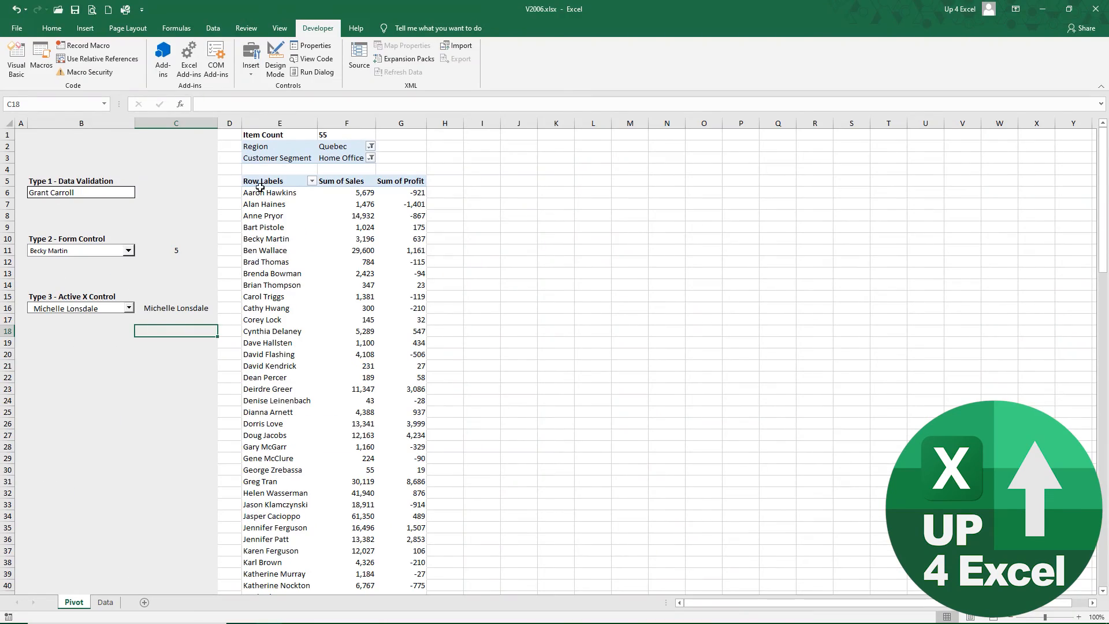
Look through the ActiveX dropdown list to compare its entries with the Quebec pivot table rows.
{"action": "left_click", "coordinate": [128, 308]}
{"action": "left_click_drag", "start_coordinate": [128, 328], "coordinate": [130, 331]}
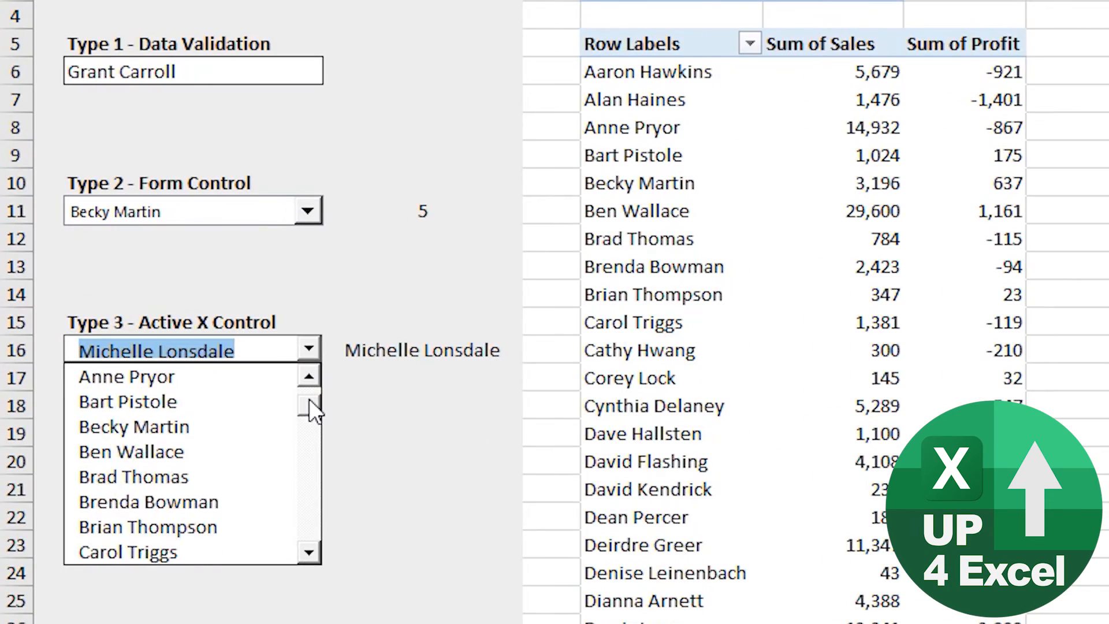
{"action": "left_click_drag", "start_coordinate": [310, 401], "coordinate": [321, 359]}
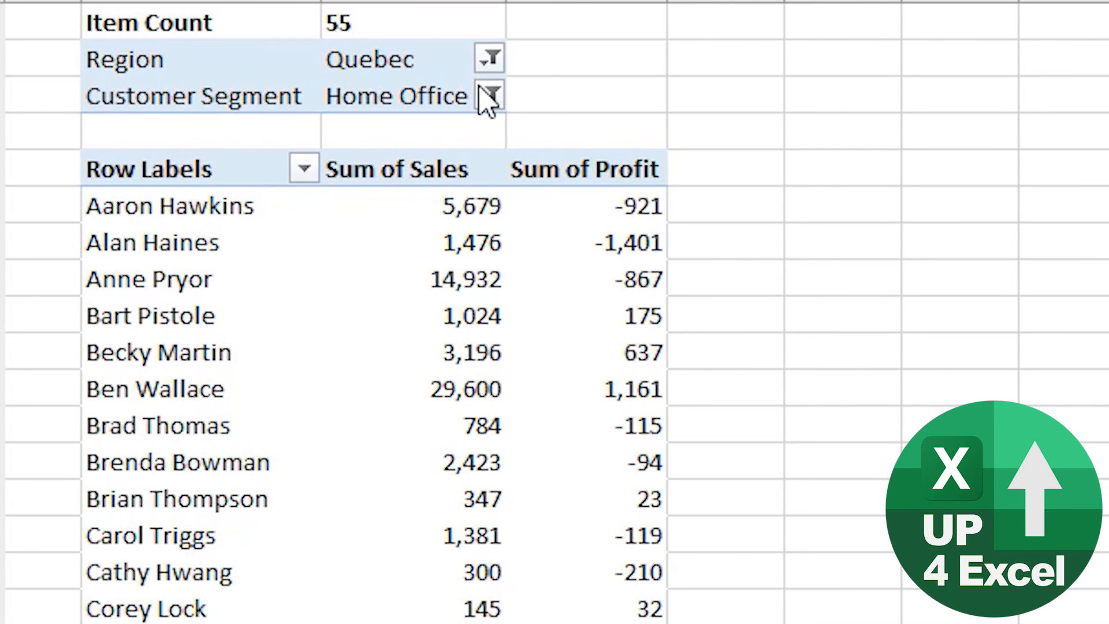
Filter the pivot table's Customer Segment to Consumer.
{"action": "left_click", "coordinate": [488, 96]}
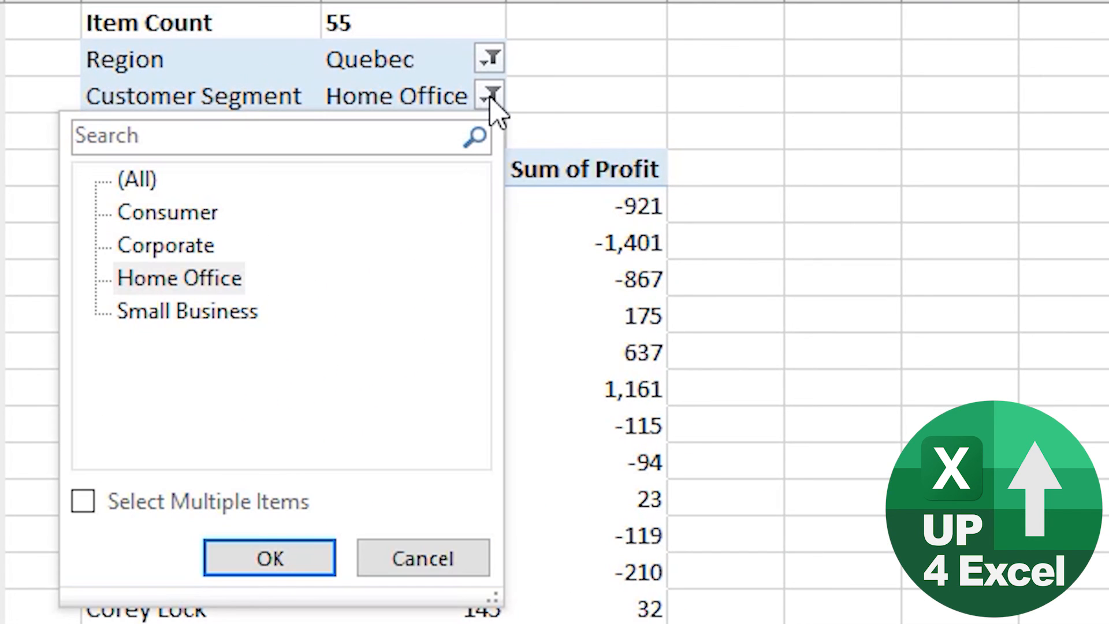
{"action": "left_click", "coordinate": [173, 215]}
{"action": "left_click", "coordinate": [272, 559]}
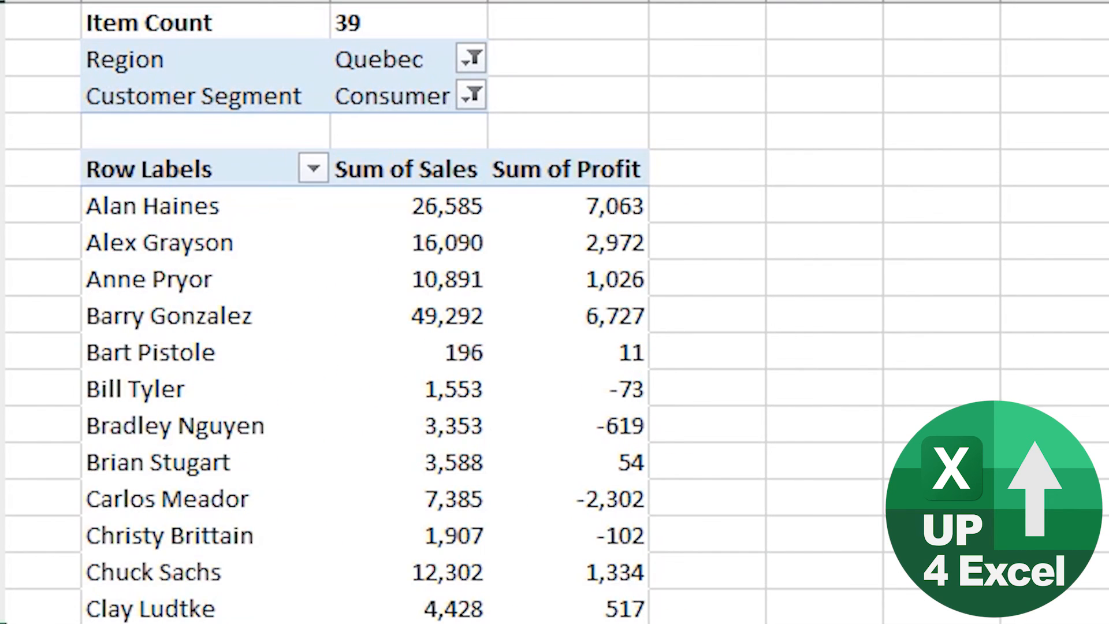
Compare the ActiveX dropdown list with the Consumer rows, leaving the choice unchanged, and check its linked cell.
{"action": "left_click", "coordinate": [308, 349]}
{"action": "mouse_move", "coordinate": [305, 394]}
{"action": "left_mouse_down"}
{"action": "mouse_move", "coordinate": [310, 532]}
{"action": "mouse_move", "coordinate": [320, 408]}
{"action": "left_mouse_up"}
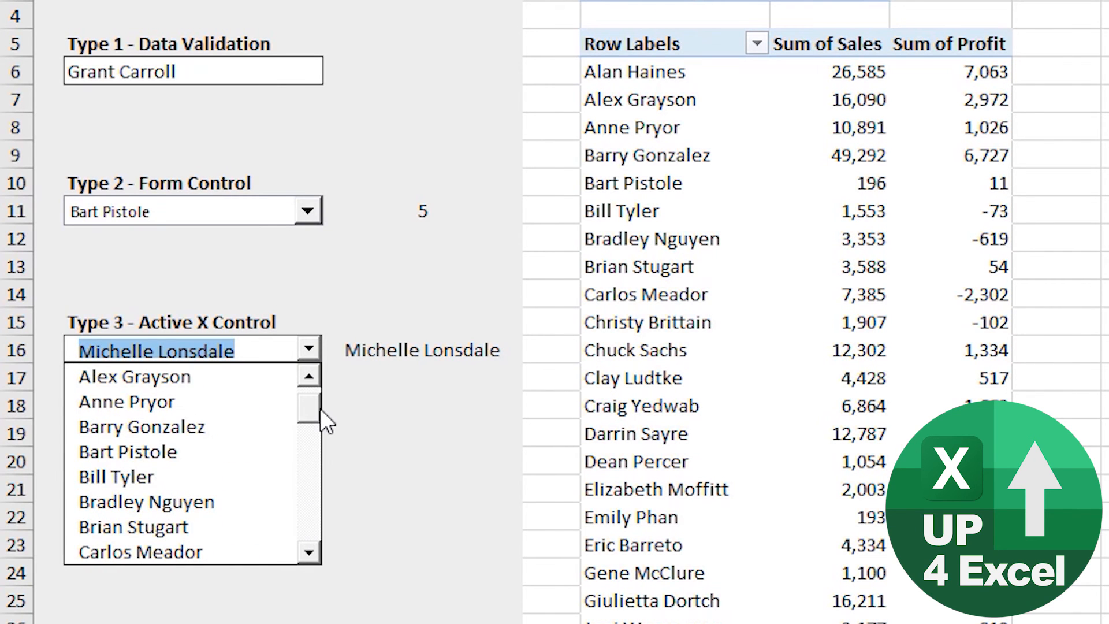
{"action": "left_click", "coordinate": [408, 370]}
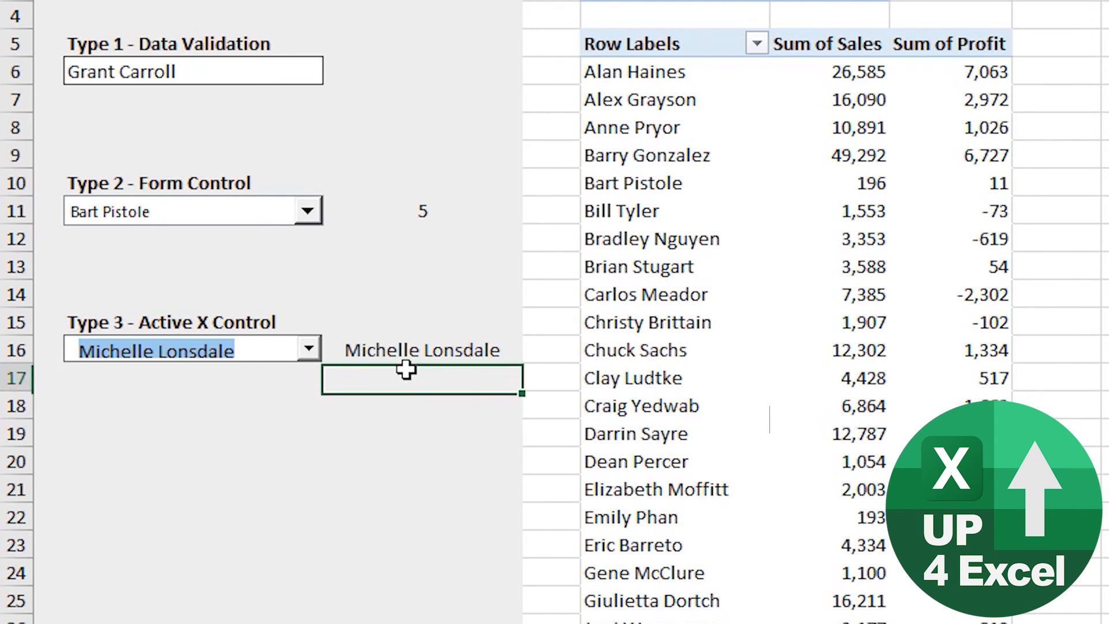
{"action": "left_click", "coordinate": [408, 330]}
{"action": "left_click", "coordinate": [425, 353]}
{"action": "left_click", "coordinate": [304, 452]}
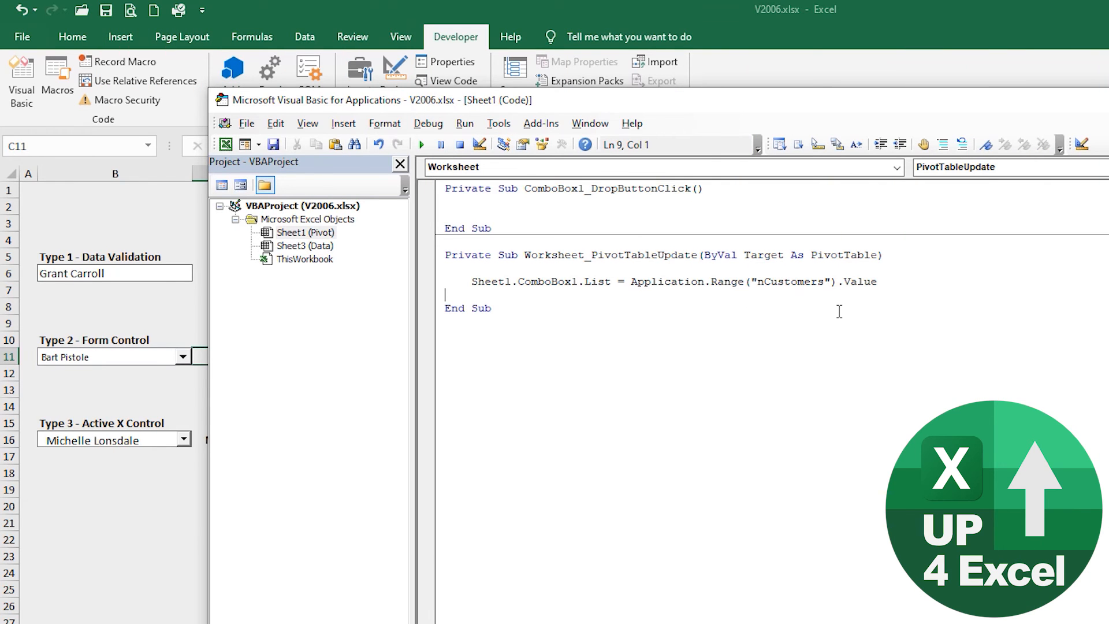
Return to the worksheet, select a customer in the pivot table and check the pivot table's name without changing it.
{"action": "left_click", "coordinate": [167, 506]}
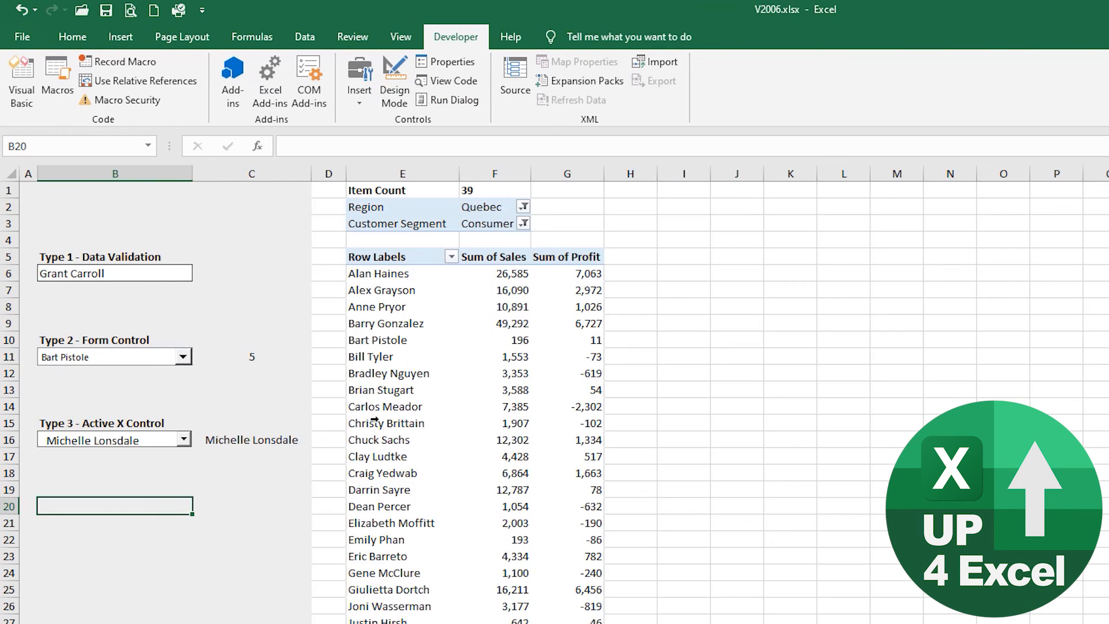
{"action": "left_click", "coordinate": [387, 290]}
{"action": "left_click", "coordinate": [569, 37]}
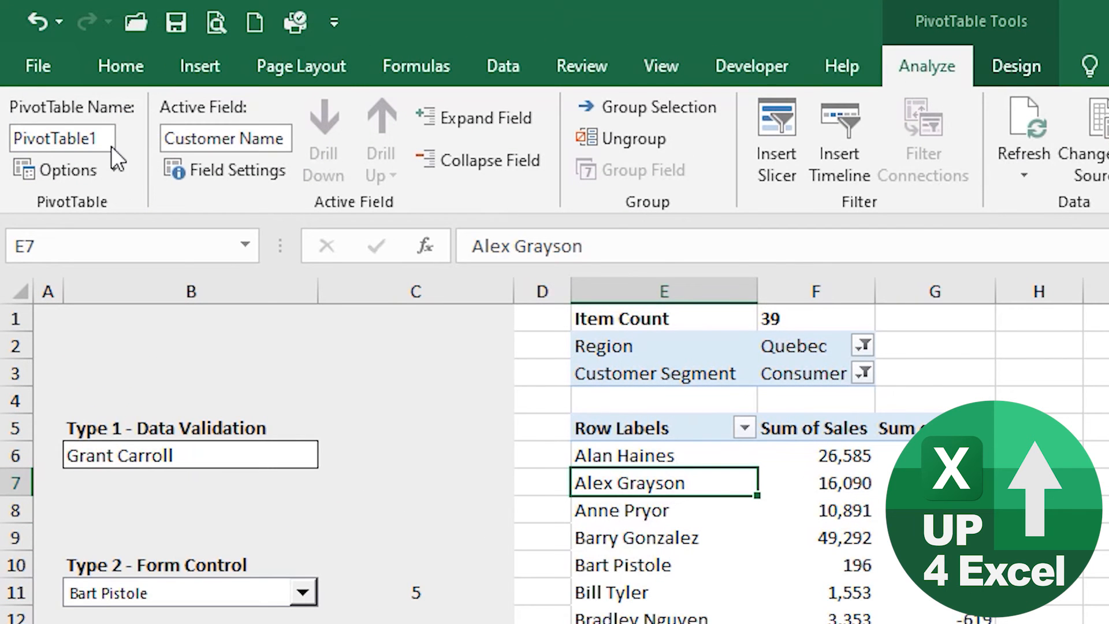
{"action": "left_click", "coordinate": [102, 140]}
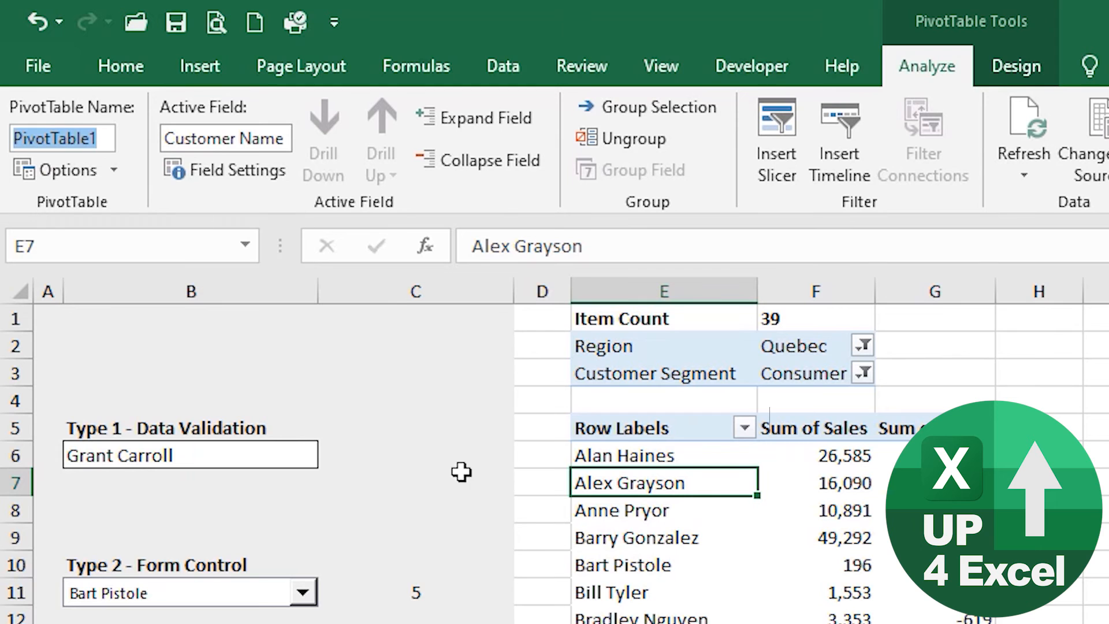
{"action": "key", "text": "Return"}
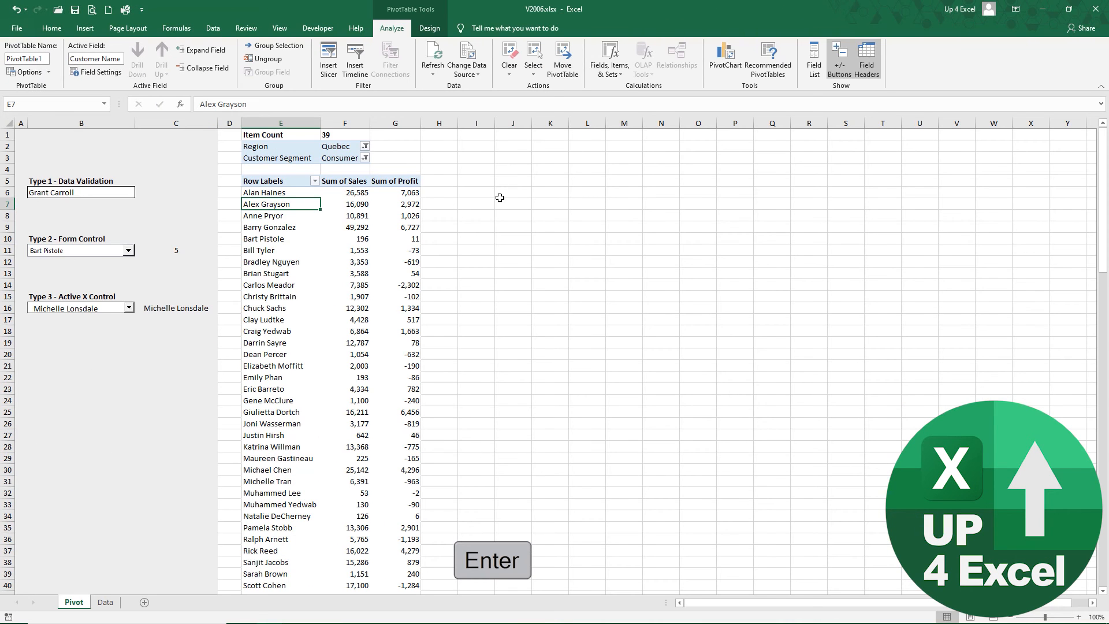
Copy the pivot table columns E to G and paste them starting at cell I1.
{"action": "left_click_drag", "start_coordinate": [288, 124], "coordinate": [401, 121]}
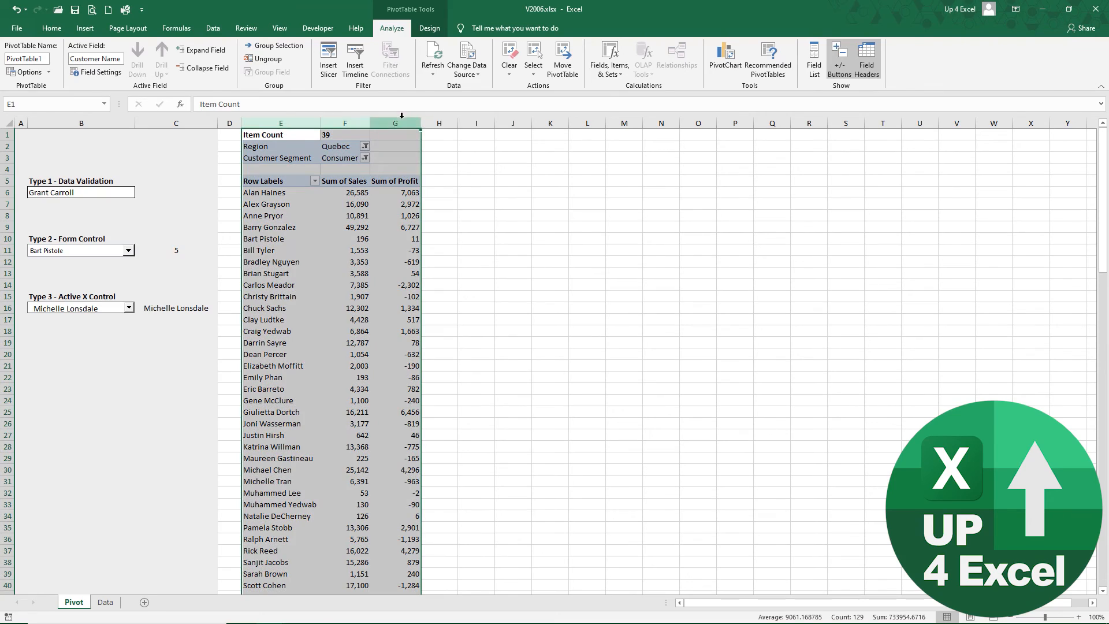
{"action": "key", "text": "ctrl+c"}
{"action": "left_click", "coordinate": [477, 132]}
{"action": "key", "text": "ctrl+v"}
Select a cell in the copied pivot table and check that table's name.
{"action": "left_click", "coordinate": [545, 227]}
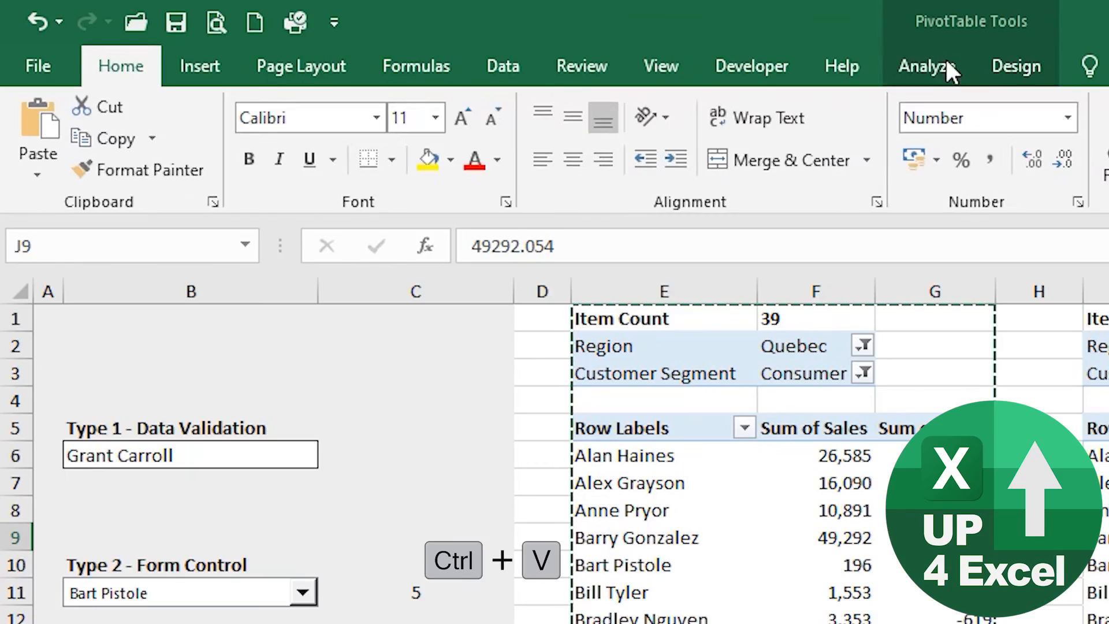
{"action": "left_click", "coordinate": [393, 28]}
{"action": "left_click", "coordinate": [816, 623]}
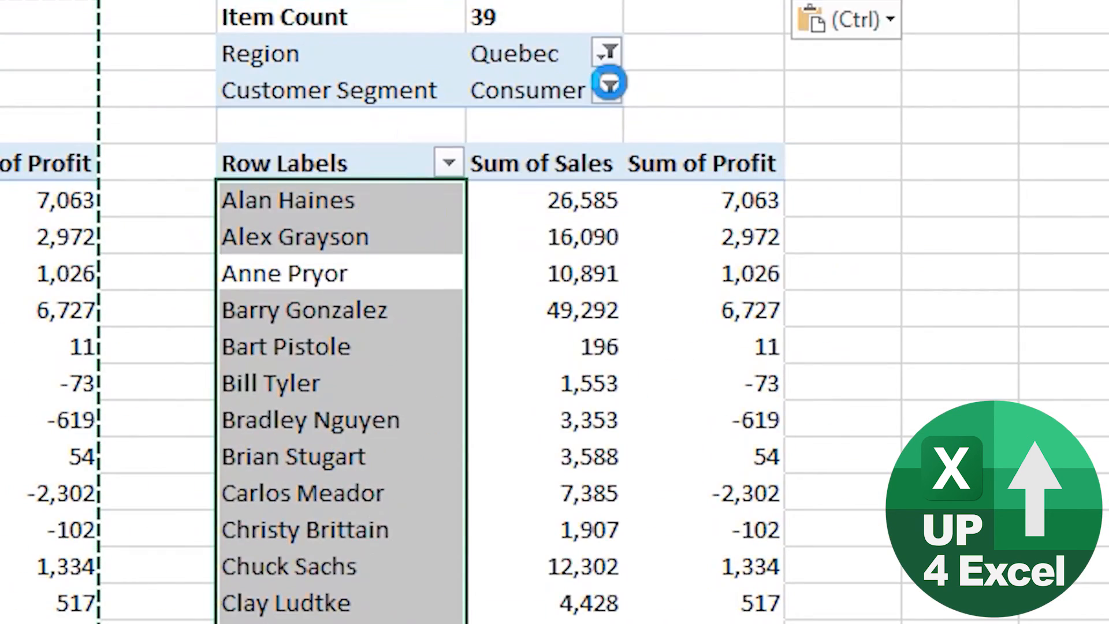
Filter the copied pivot table's Customer Segment to Small Business.
{"action": "left_click", "coordinate": [825, 89]}
{"action": "left_click", "coordinate": [346, 306]}
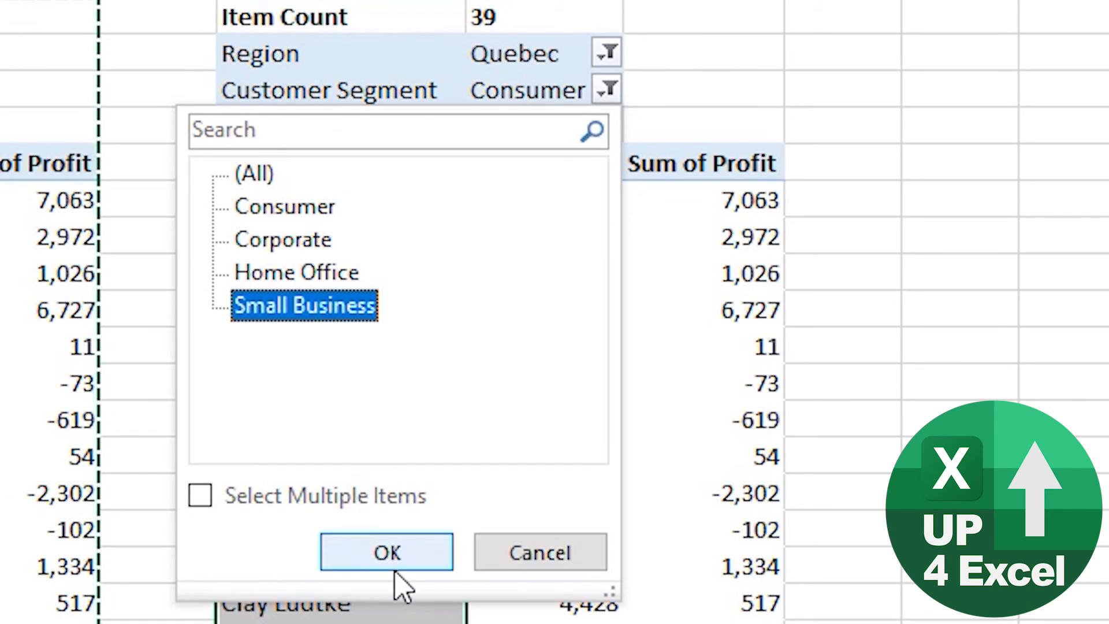
{"action": "left_click", "coordinate": [387, 553]}
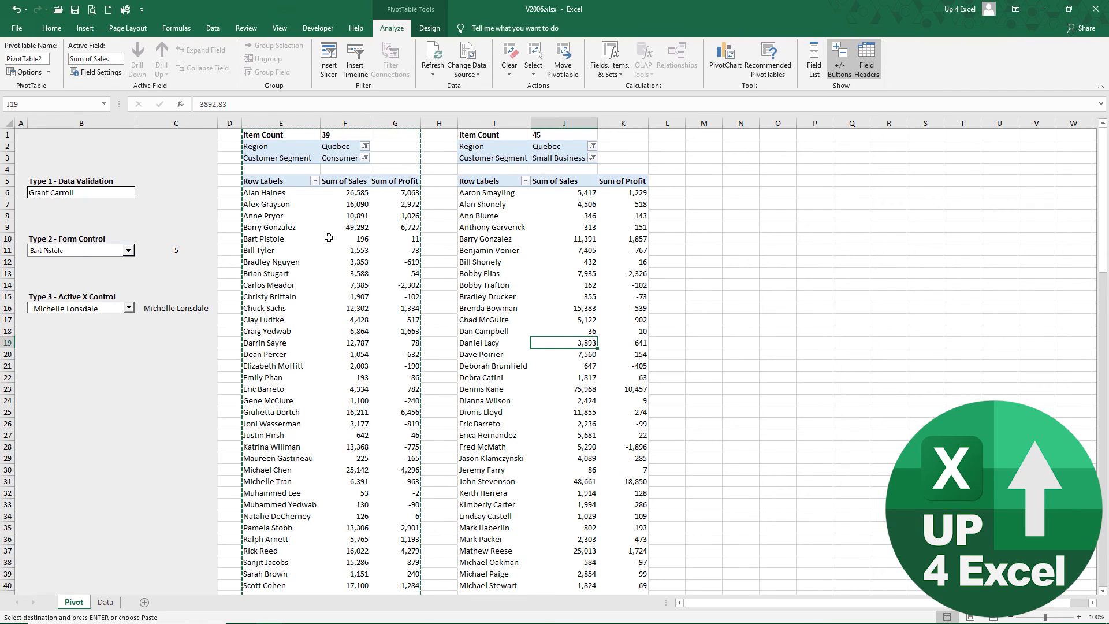
{"action": "mouse_move", "coordinate": [328, 238]}
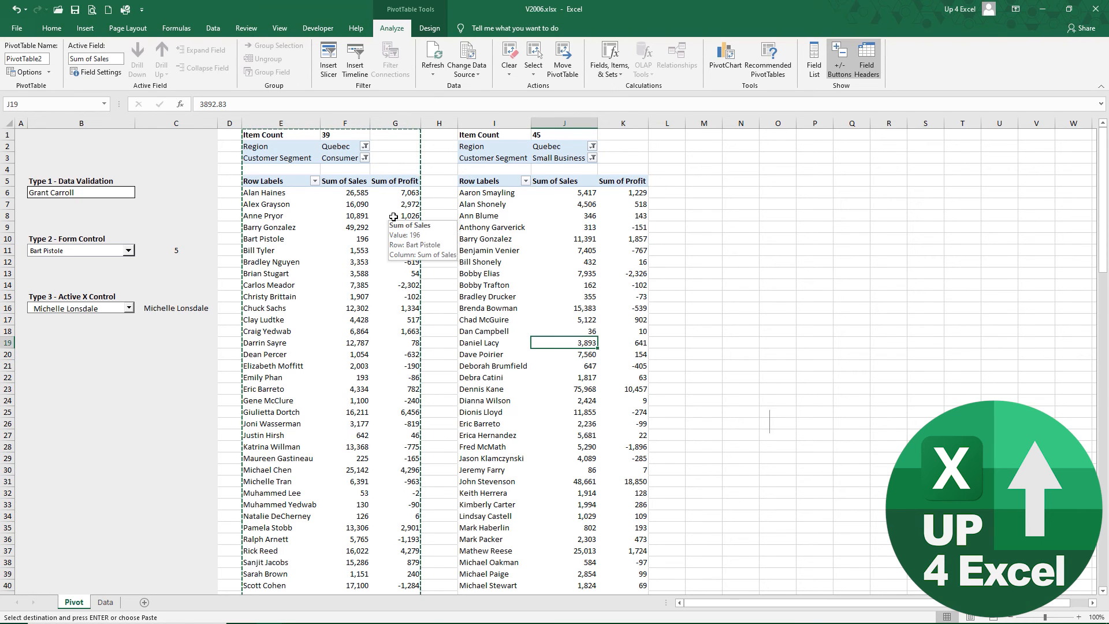
In the VBA editor, add the line If Target.Name = "PivotTable1" Then above the ComboBox1 list assignment in Worksheet_PivotTableUpdate.
{"action": "key", "text": "alt+F11"}
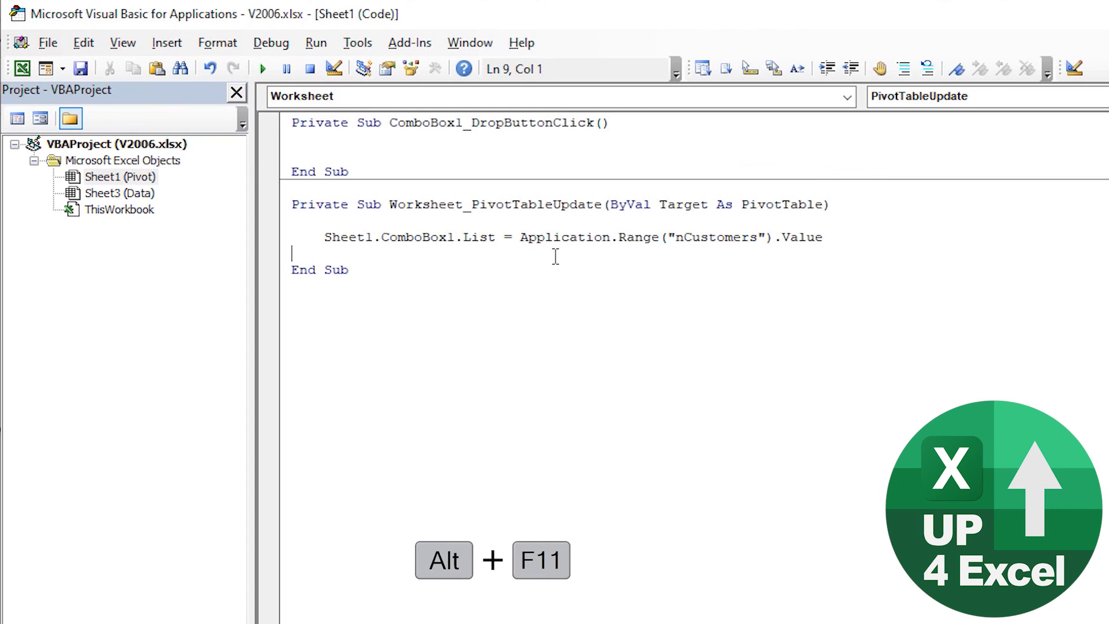
{"action": "key", "text": "Return"}
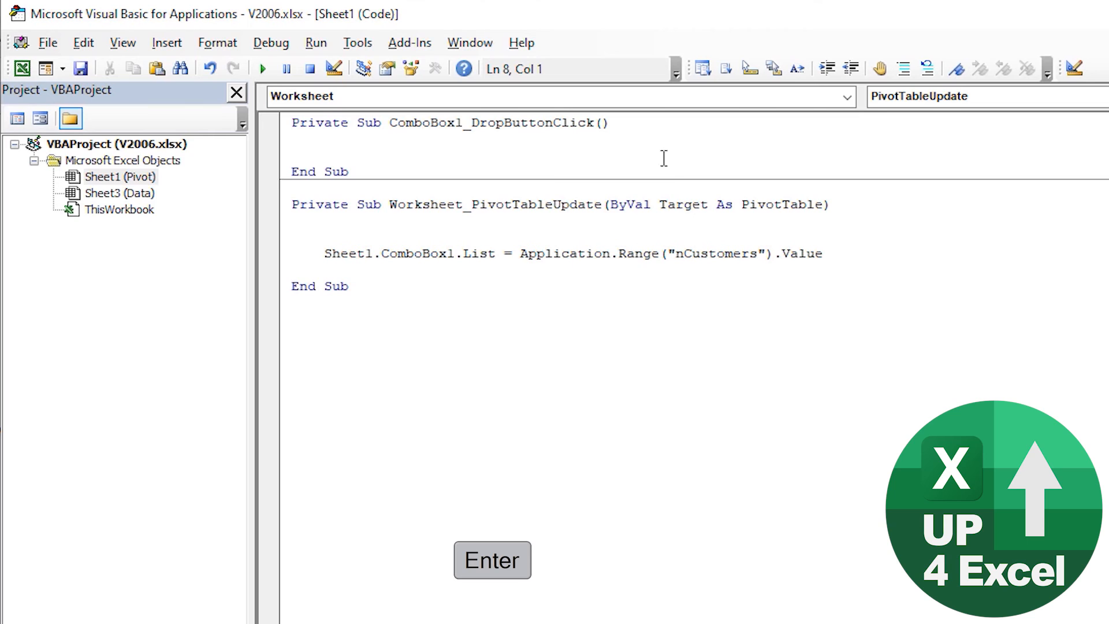
{"action": "double_click", "coordinate": [662, 205]}
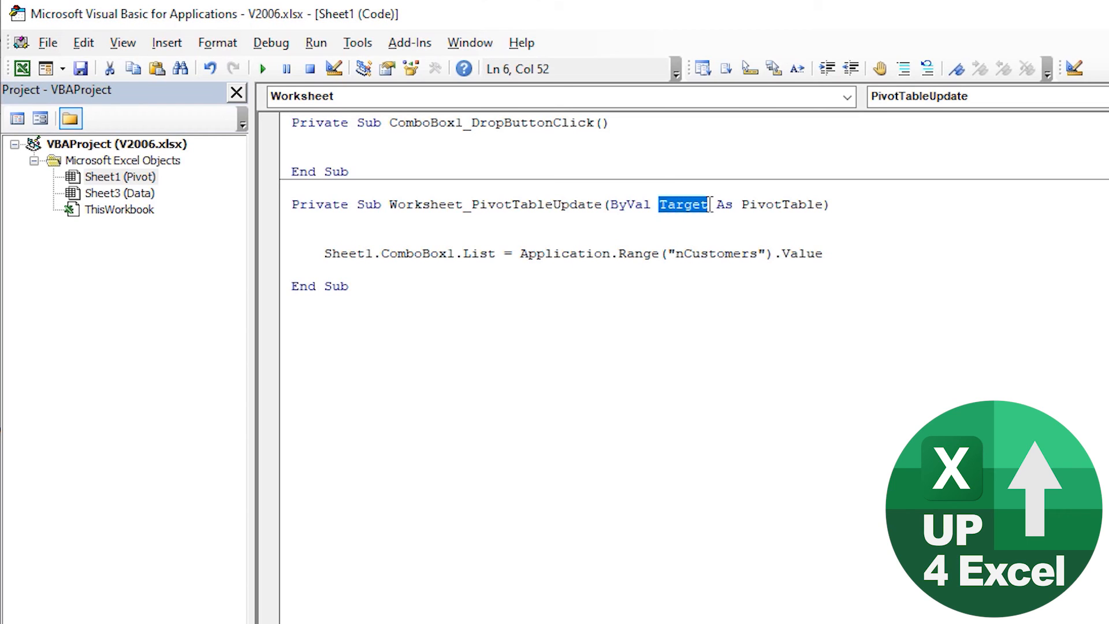
{"action": "key", "text": "ctrl+c"}
{"action": "left_click", "coordinate": [530, 222]}
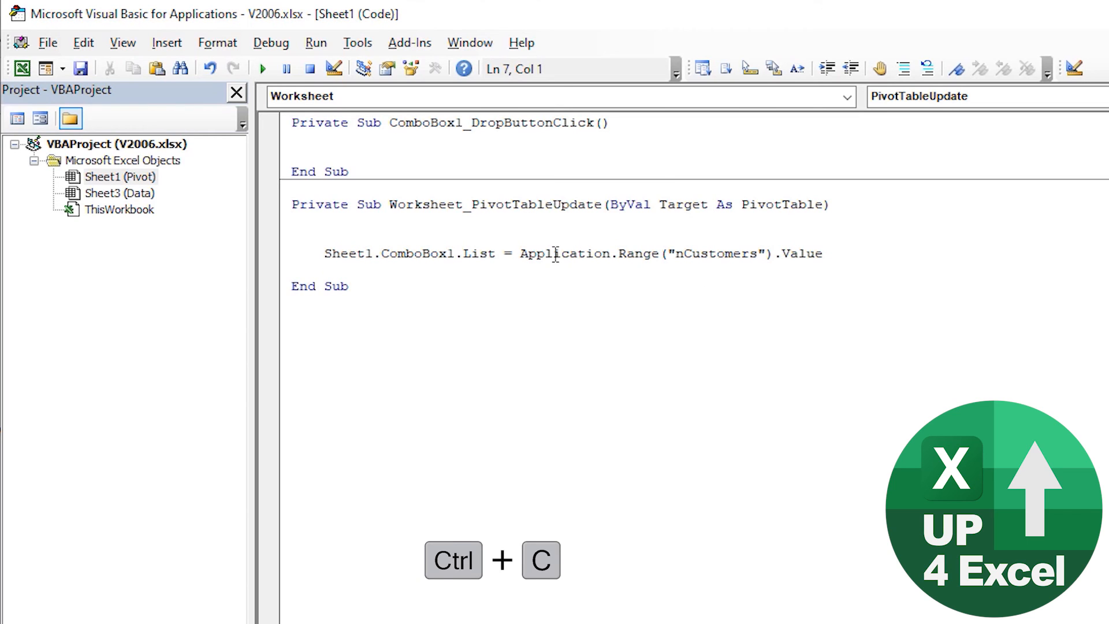
{"action": "key", "text": "Return"}
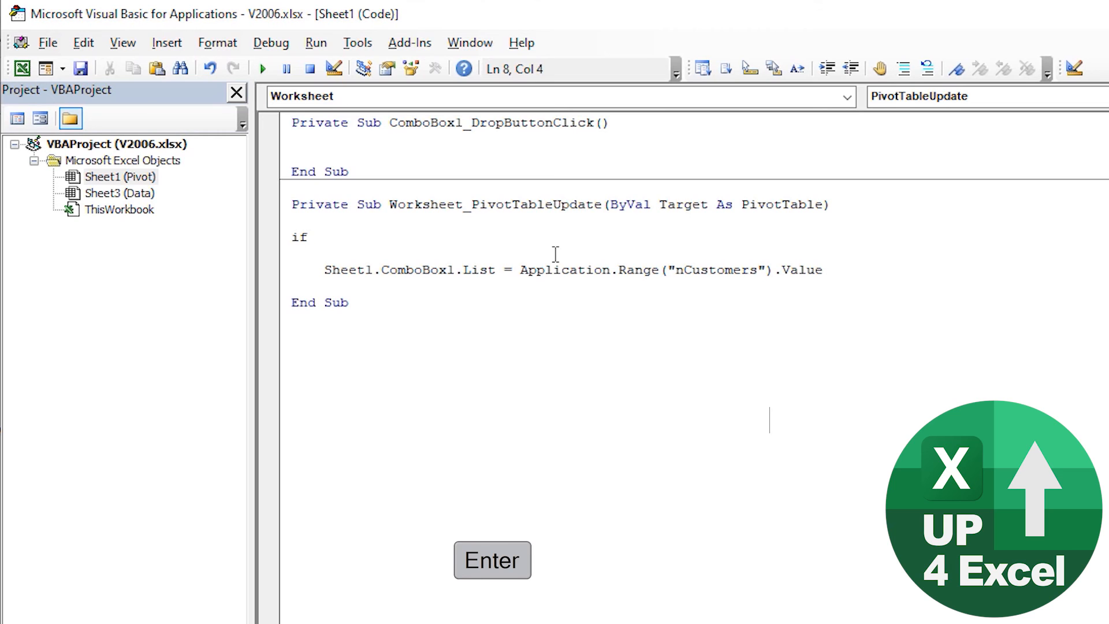
{"action": "type", "text": "if"}
{"action": "key", "text": "ctrl+v"}
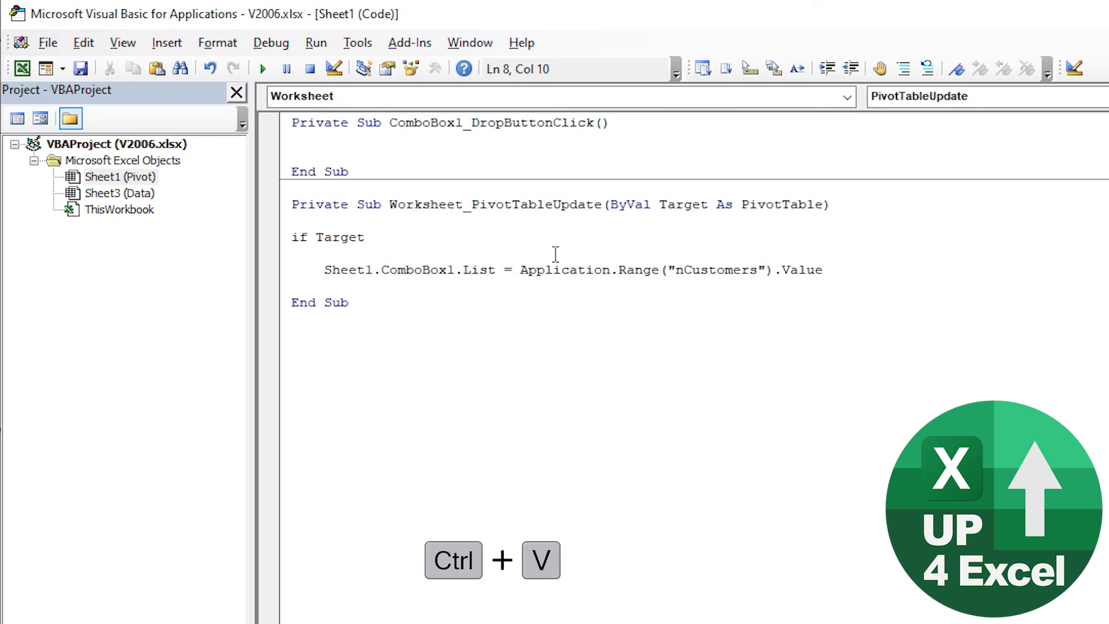
{"action": "type", "text": ".na"}
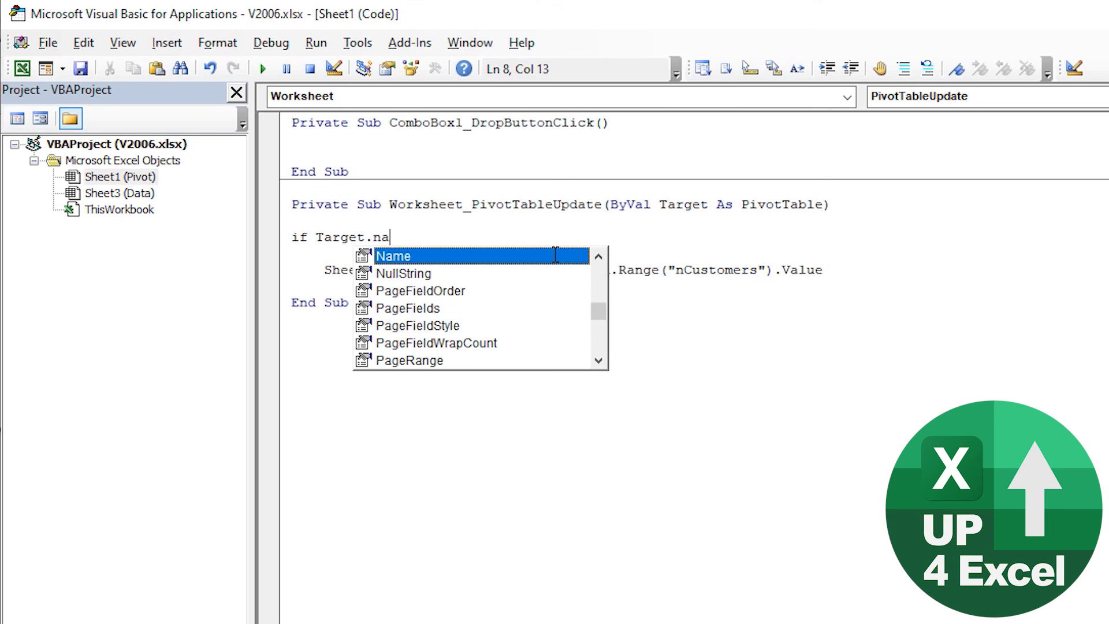
{"action": "key", "text": "Tab"}
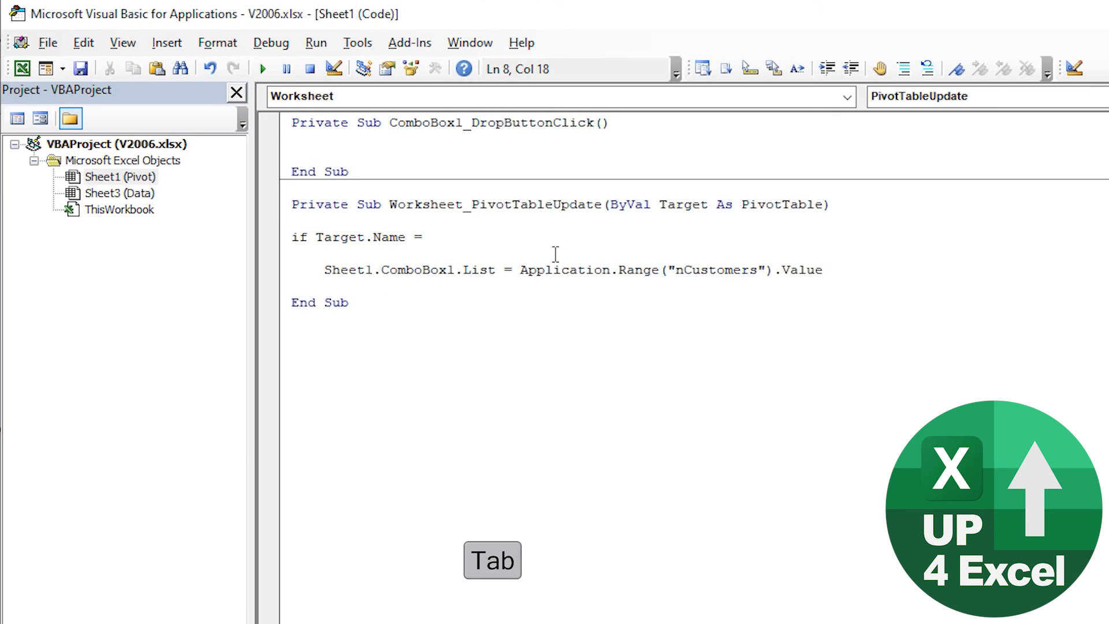
{"action": "type", "text": "= \"Pivot"}
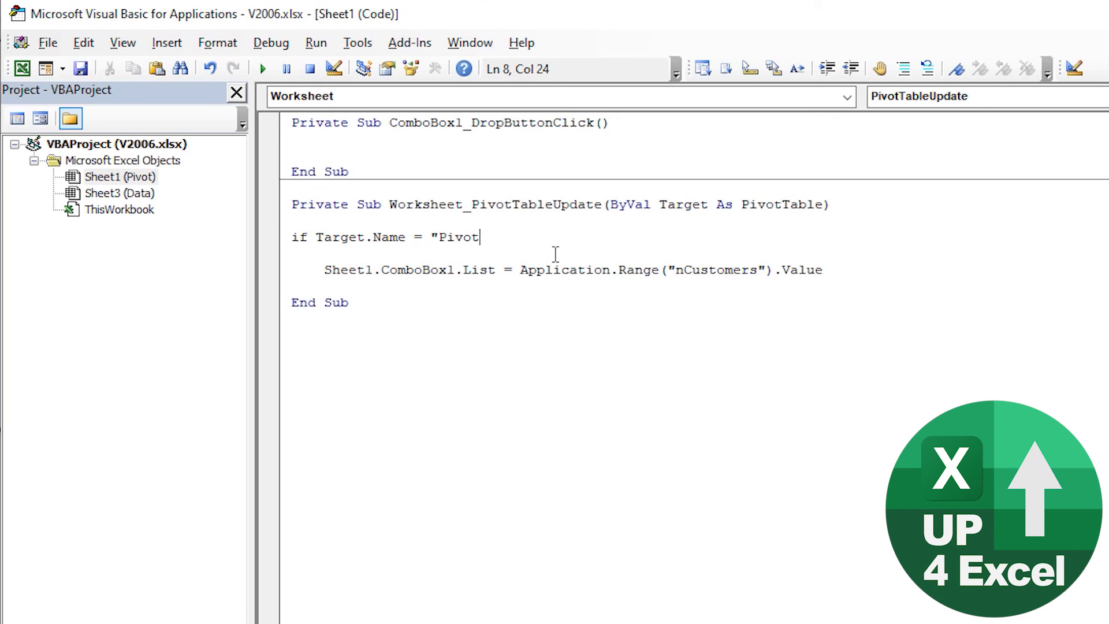
{"action": "type", "text": "Table1\" then"}
Close the condition with End If below the ComboBox1 list assignment and set a breakpoint on that assignment line.
{"action": "key", "text": "Down"}
{"action": "key", "text": "Down"}
{"action": "key", "text": "Down"}
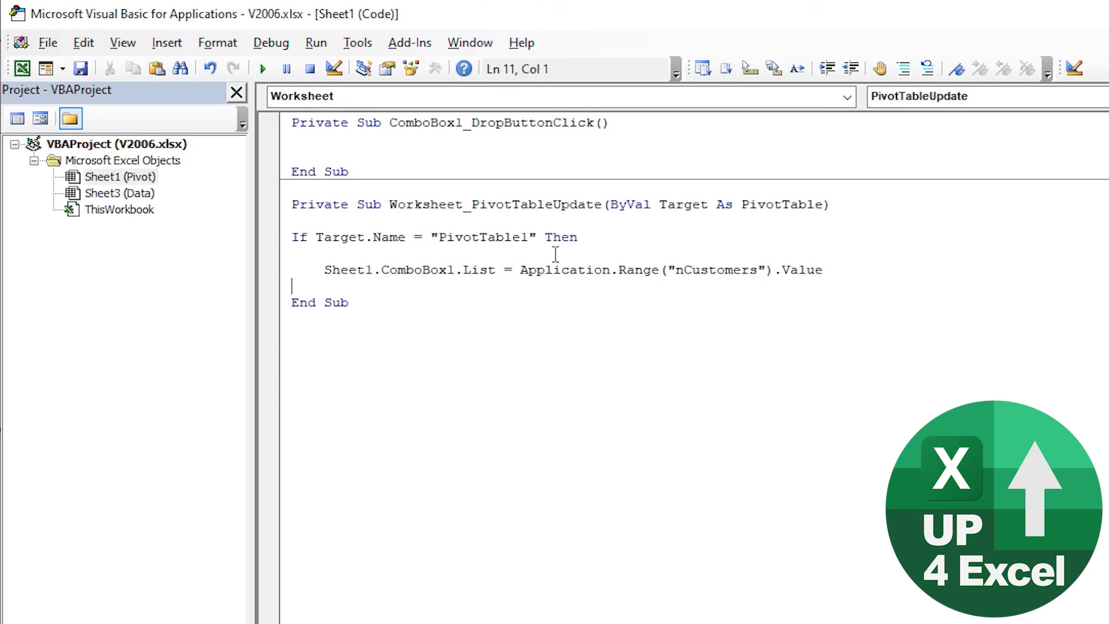
{"action": "key", "text": "Return"}
{"action": "type", "text": "endif"}
{"action": "key", "text": "Return"}
{"action": "left_click", "coordinate": [276, 275]}
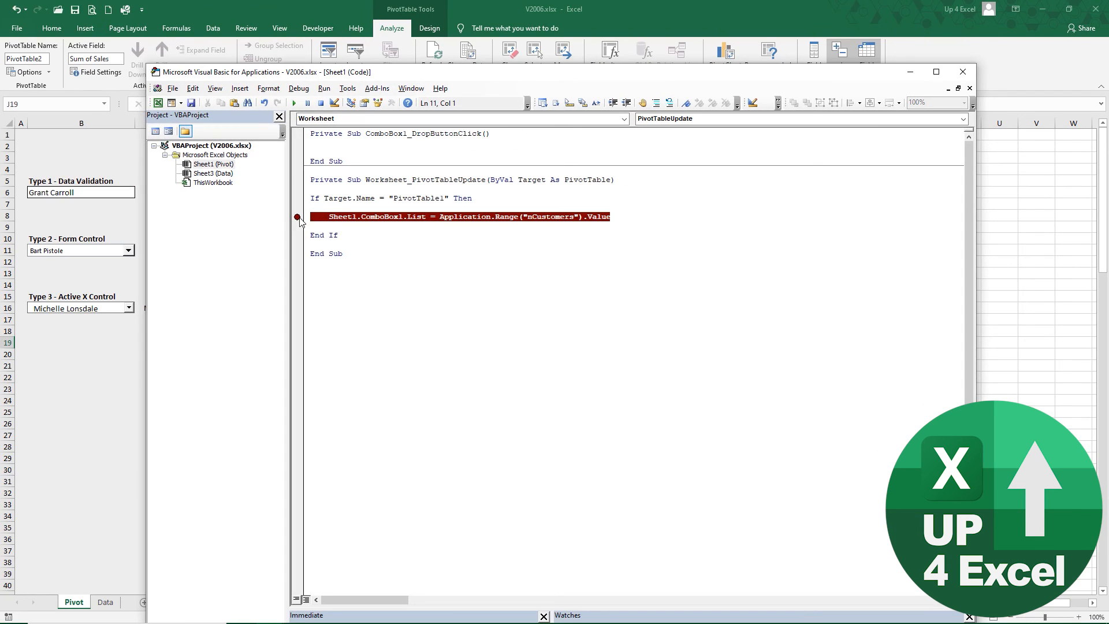
Return to the worksheet and test the copied pivot table by filtering its Customer Segment to Corporate, followed by Home Office.
{"action": "left_click", "coordinate": [27, 435]}
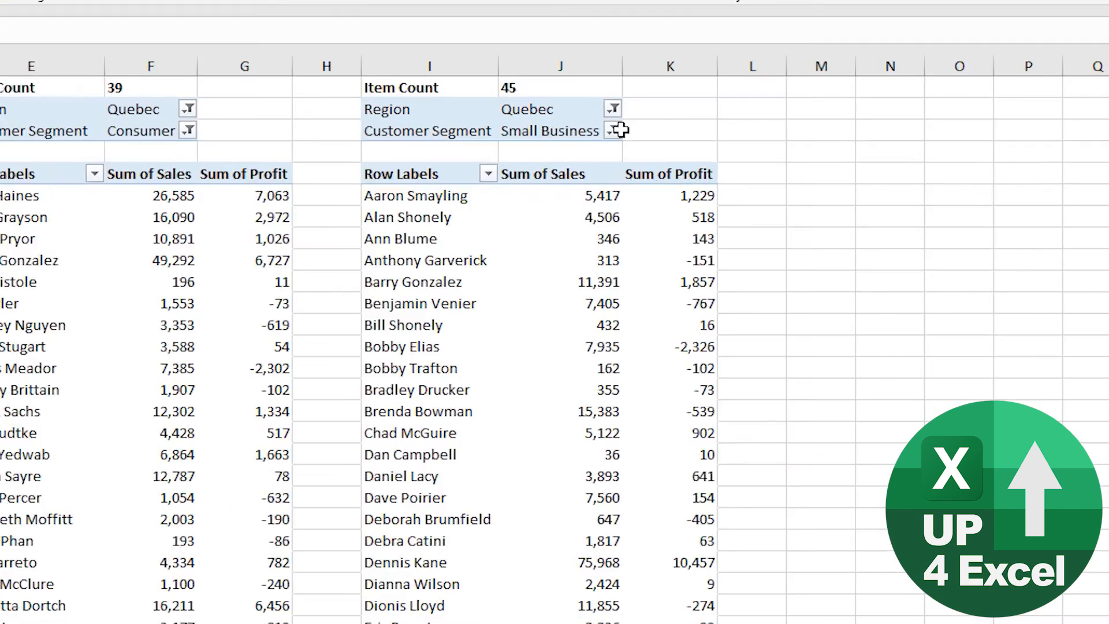
{"action": "left_click", "coordinate": [599, 158]}
{"action": "left_click", "coordinate": [404, 303]}
{"action": "left_click", "coordinate": [355, 238]}
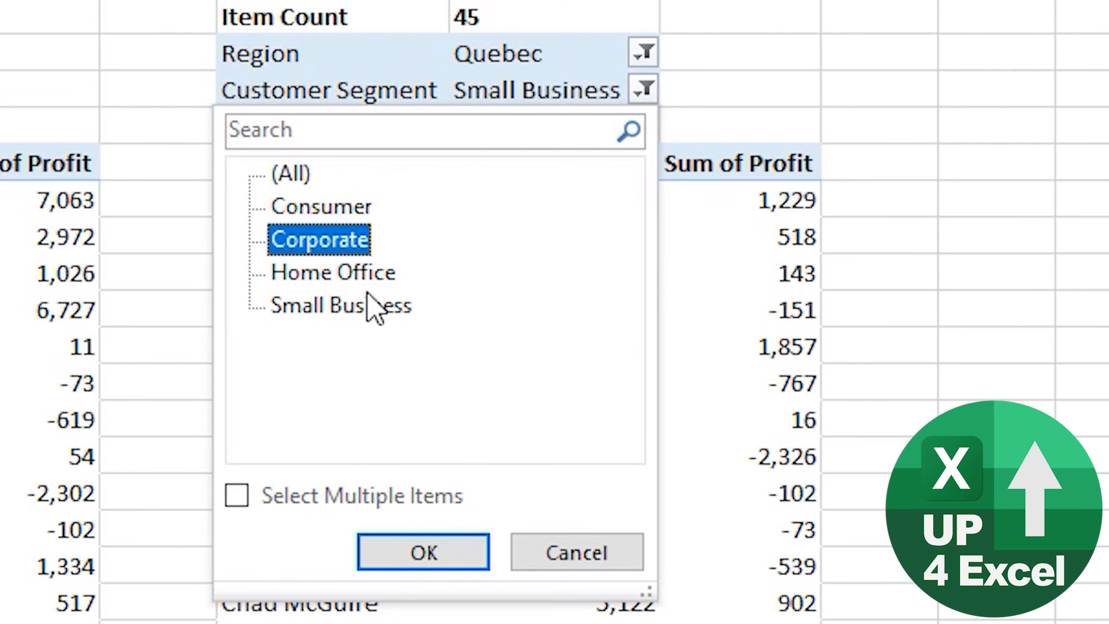
{"action": "left_click", "coordinate": [426, 554]}
{"action": "left_click", "coordinate": [589, 91]}
{"action": "left_click", "coordinate": [319, 277]}
{"action": "left_click", "coordinate": [368, 551]}
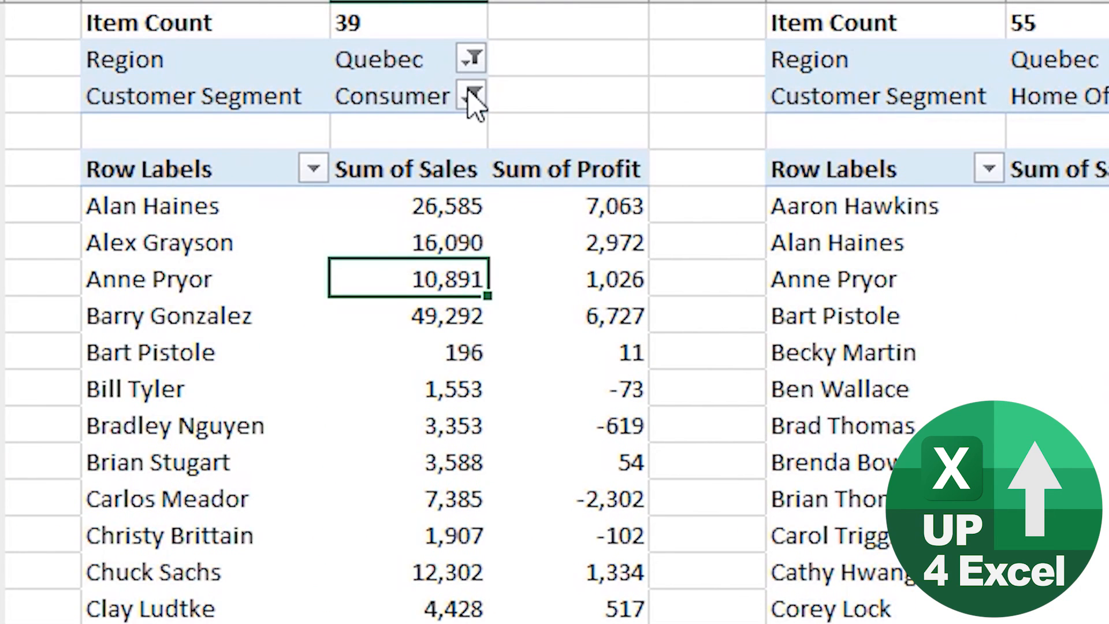
Filter the original pivot table's Customer Segment to Home Office to trigger the breakpoint in the update event.
{"action": "left_click", "coordinate": [472, 94]}
{"action": "left_click", "coordinate": [109, 279]}
{"action": "left_click", "coordinate": [230, 554]}
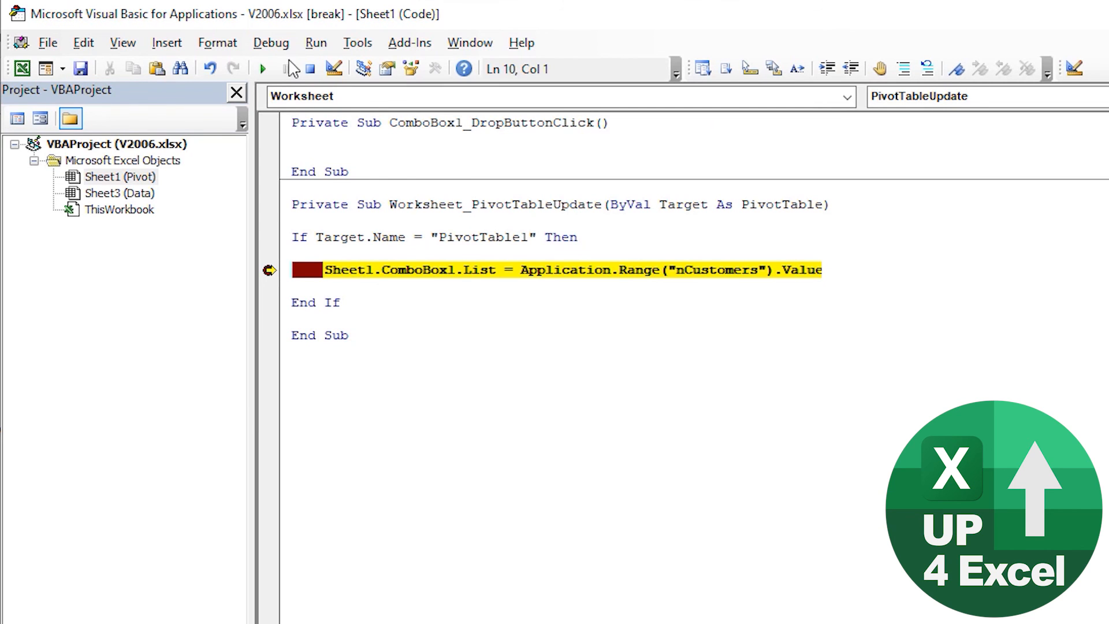
Resume the paused macro, remove the breakpoint from the ComboBox1 list line and return to the worksheet.
{"action": "left_click", "coordinate": [262, 69]}
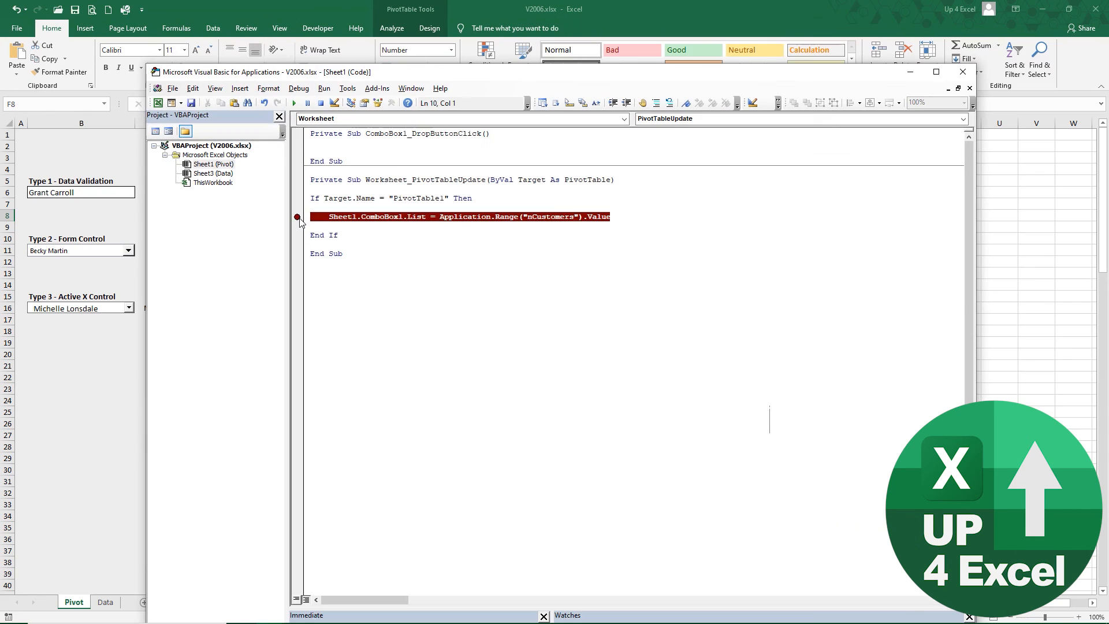
{"action": "key", "text": "F9"}
{"action": "left_click", "coordinate": [126, 349]}
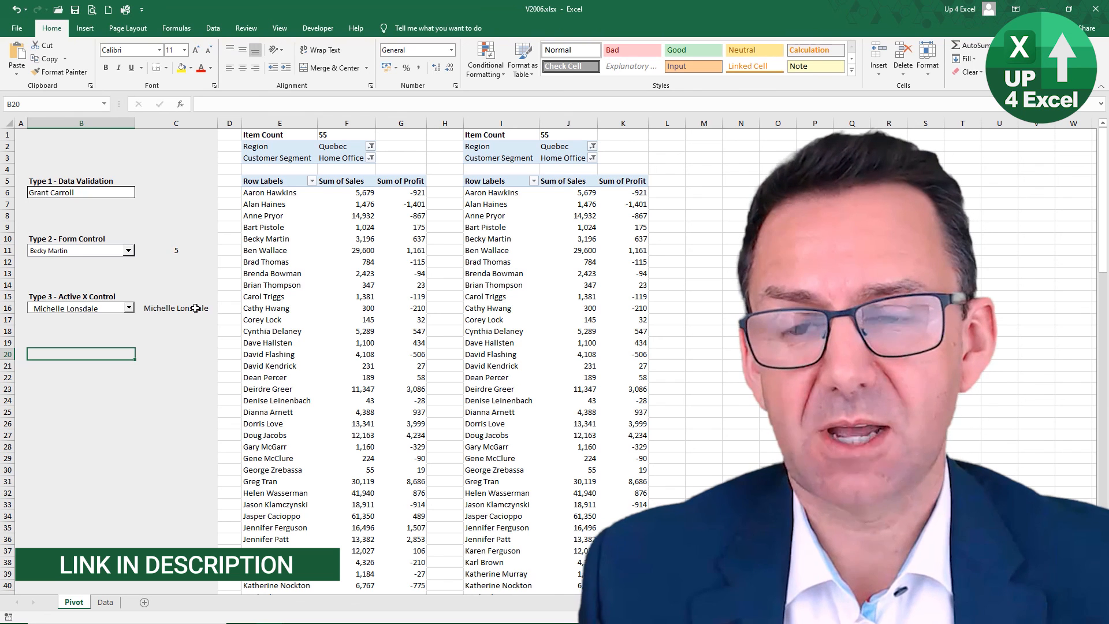
Check the item count formula in F1 and select the data validation dropdown cell B6.
{"action": "left_click", "coordinate": [328, 136]}
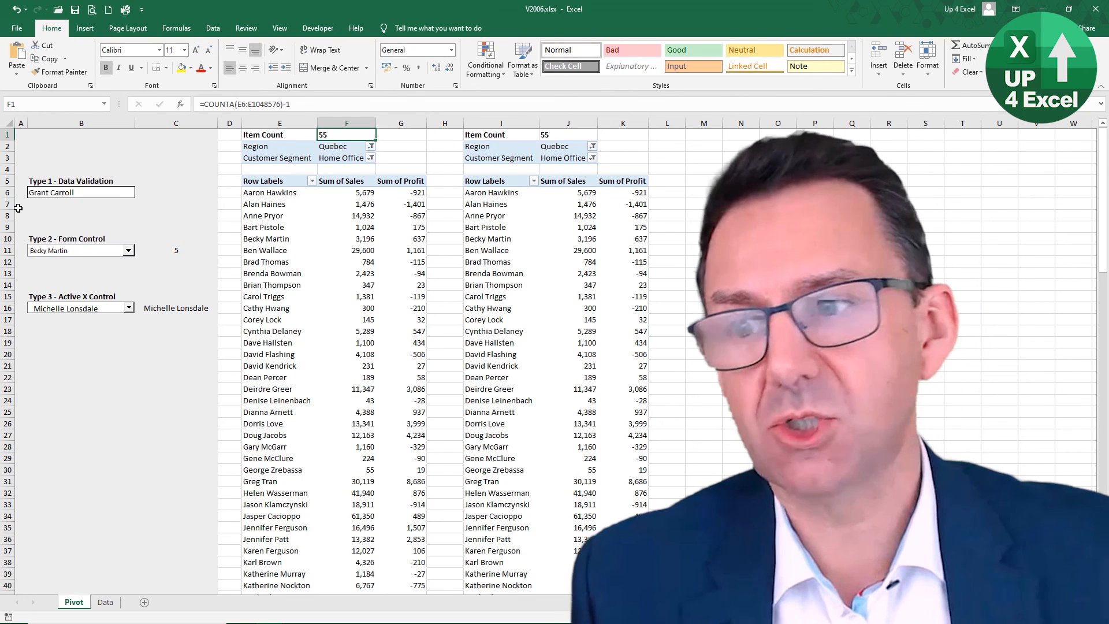
{"action": "left_click", "coordinate": [116, 194]}
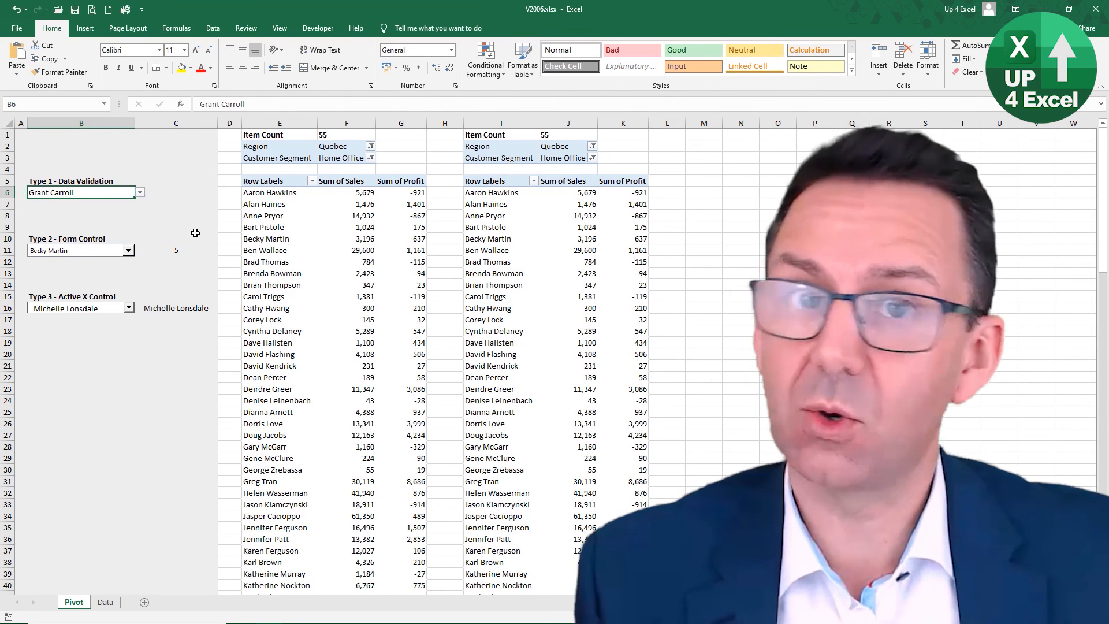